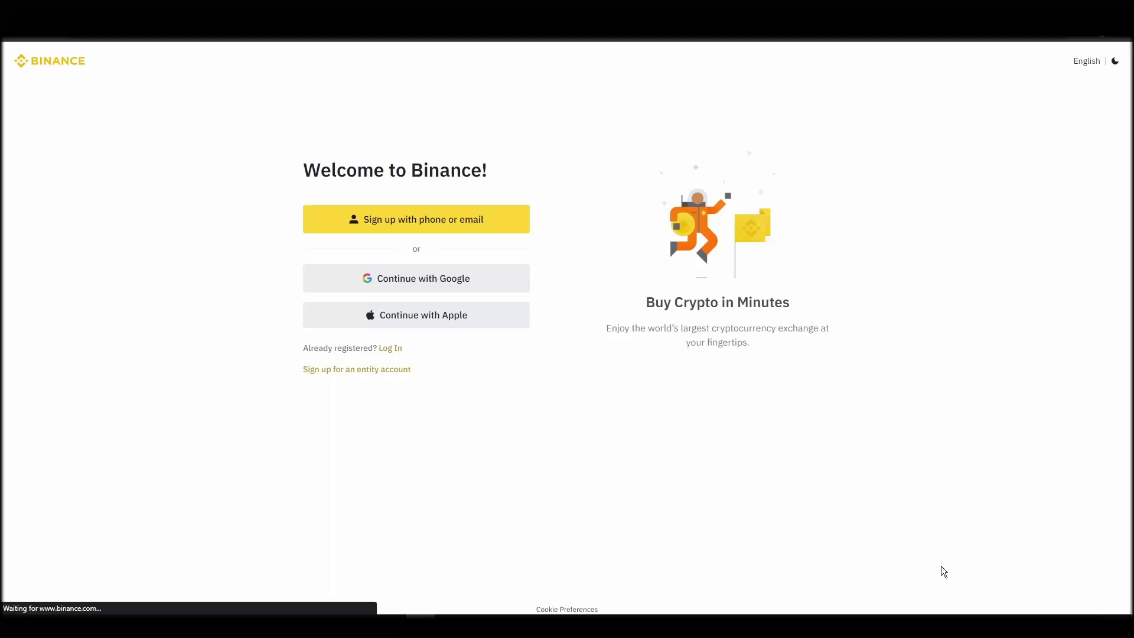
Step: Sign up with an email address and password, accepting the Terms of Service
click(431, 225)
text(ndtea.com)
key(Tab)
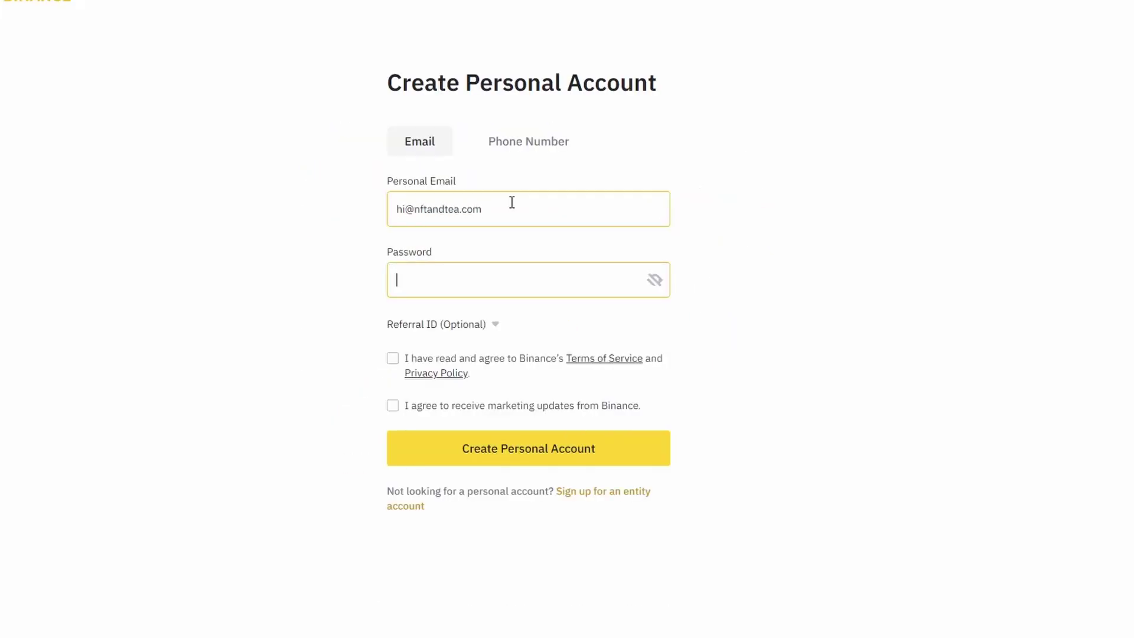
click(393, 358)
click(593, 466)
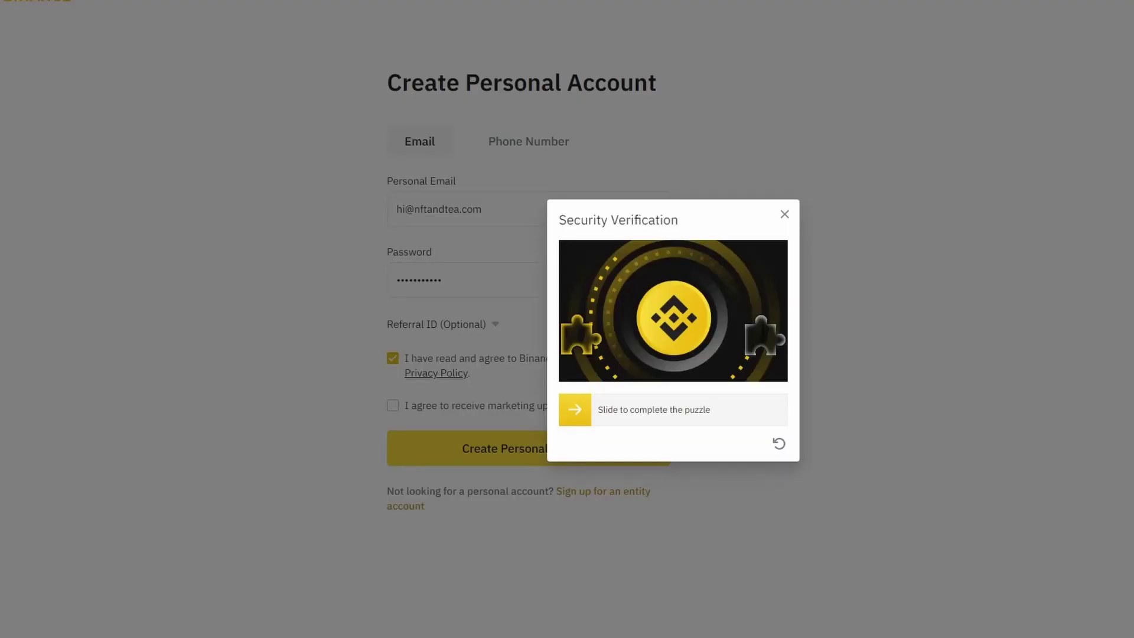
Step: Solve the security puzzle and submit the emailed verification code
drag(577, 410, 773, 410)
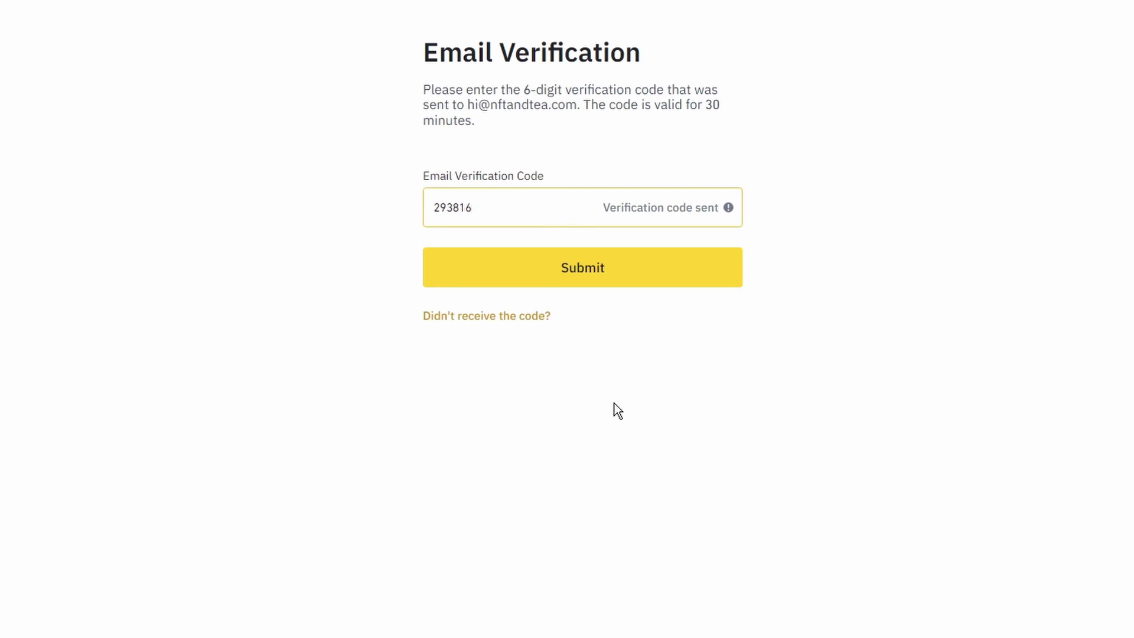
click(620, 276)
Step: Start identity verification with Greece as the country of residence
click(399, 416)
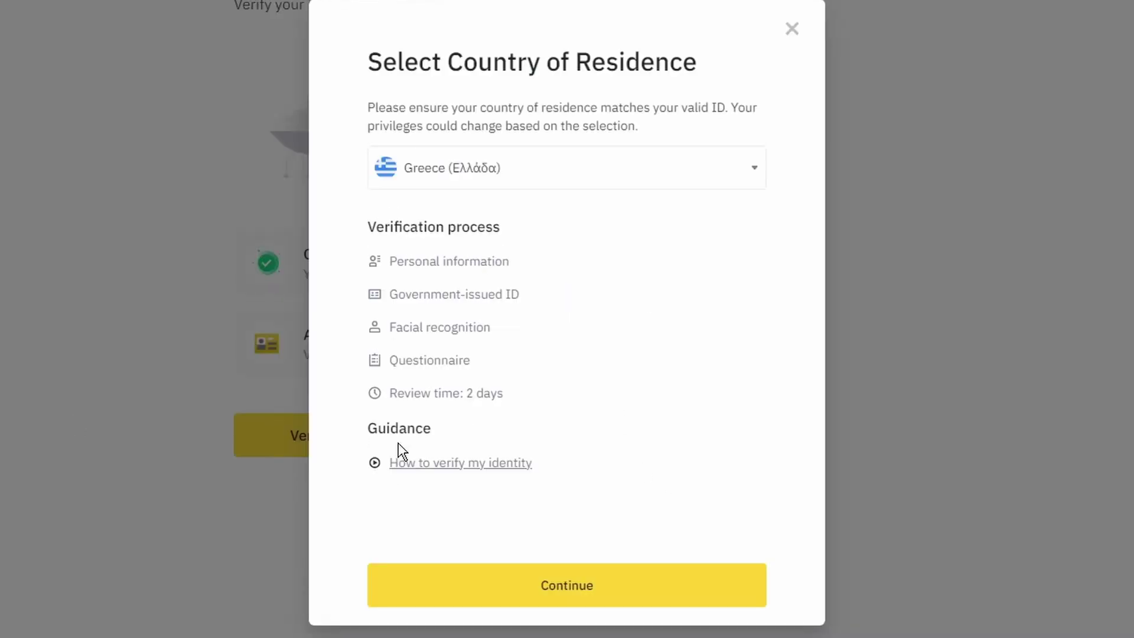
click(620, 180)
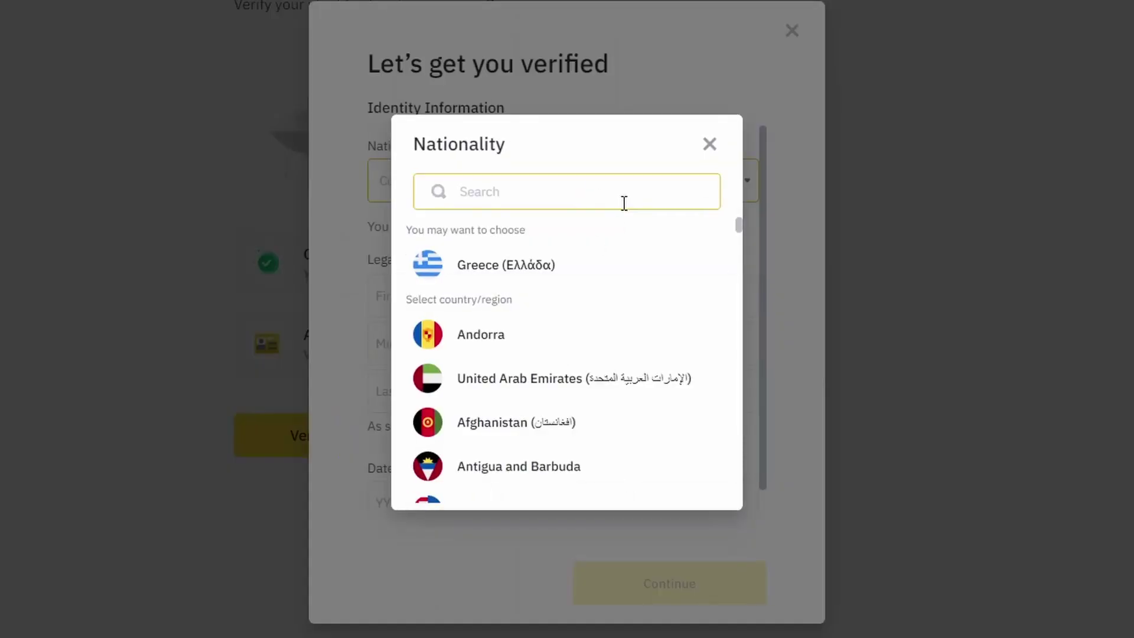
click(708, 145)
Step: Enter first name, last name, birth date and Greek nationality
click(622, 273)
text(Example)
key(Tab)
text(Example)
key(Tab)
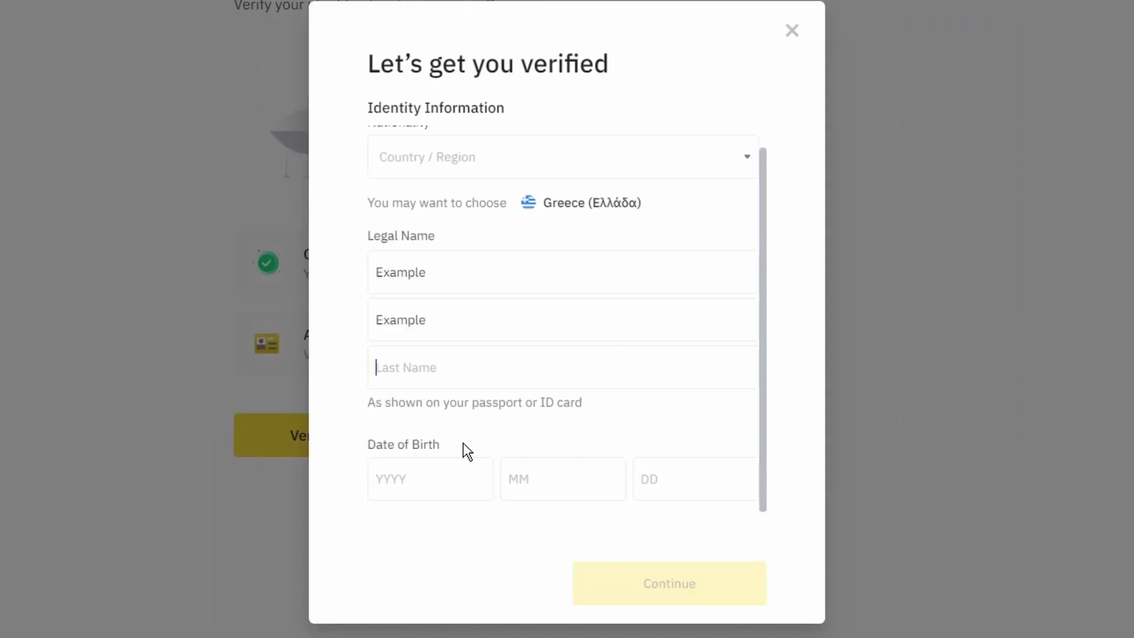
Step: Fill in the home address and proceed to identity document verification
text(Example)
click(484, 479)
text(19981111)
click(591, 202)
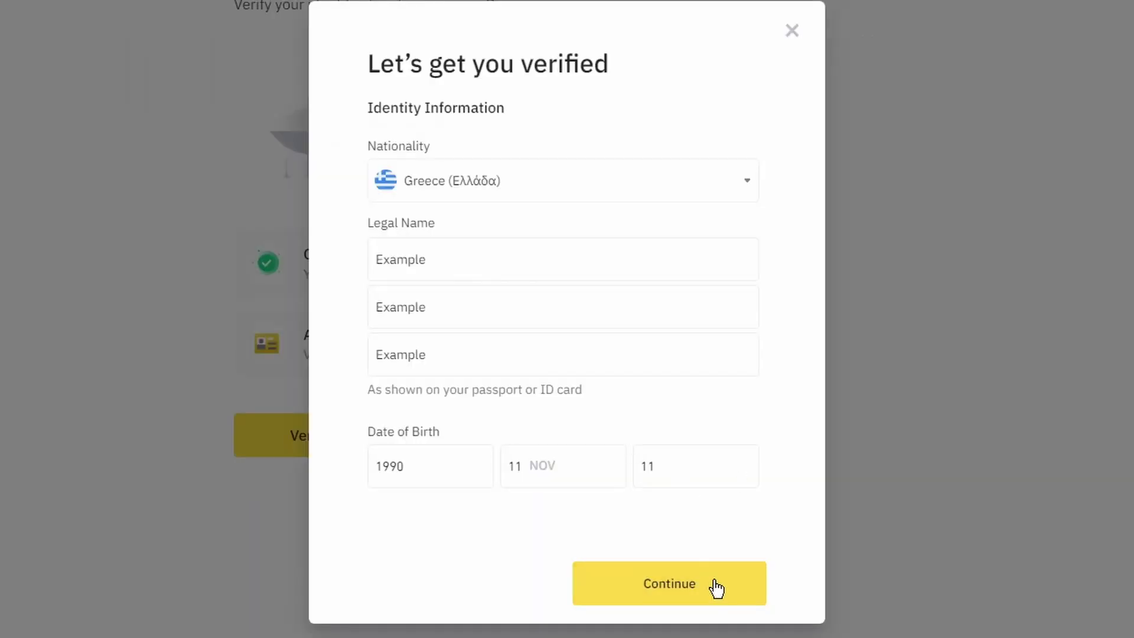
click(711, 586)
text(ExampleExample)
click(488, 313)
text(Example)
click(695, 585)
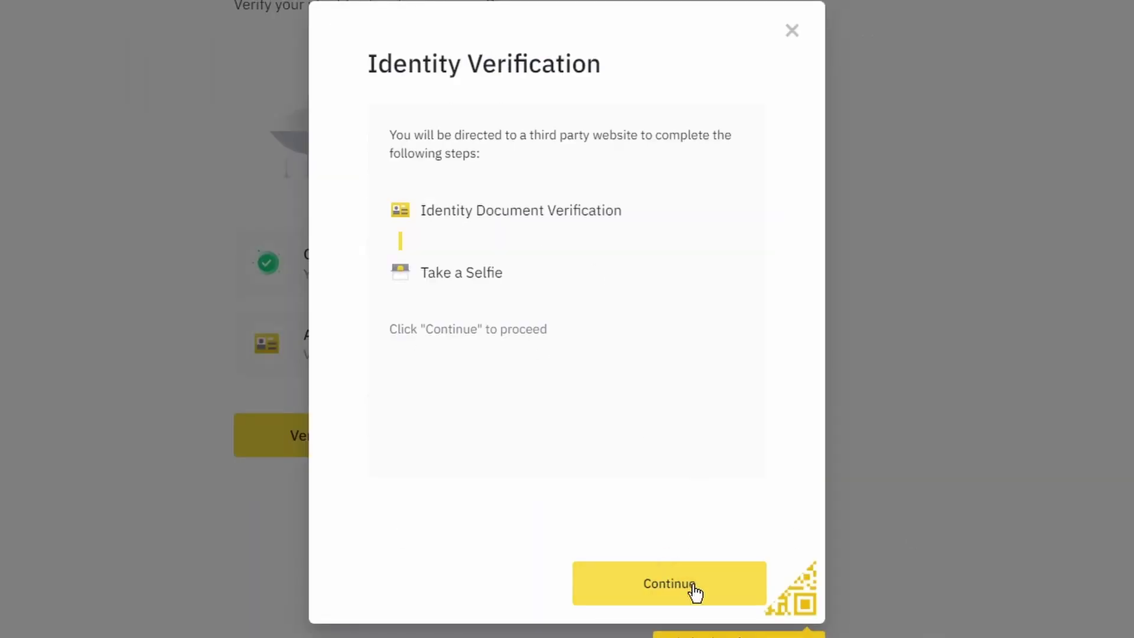
Step: Choose driver's license as the identity document, continue to capture, then close the window
click(388, 210)
click(573, 273)
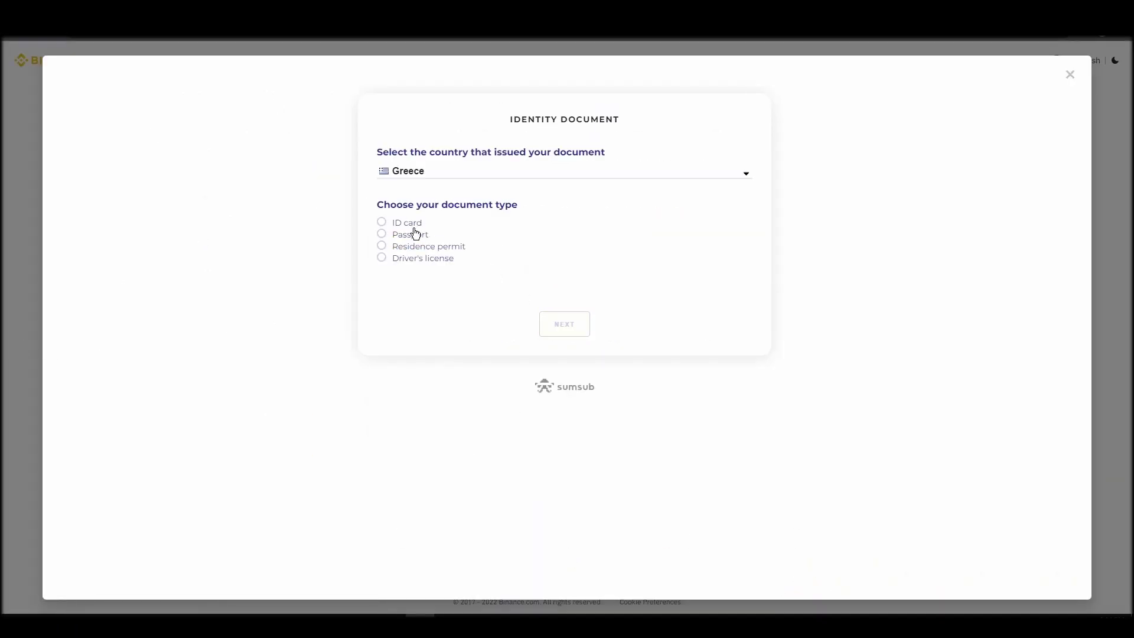
click(411, 235)
click(425, 257)
click(560, 464)
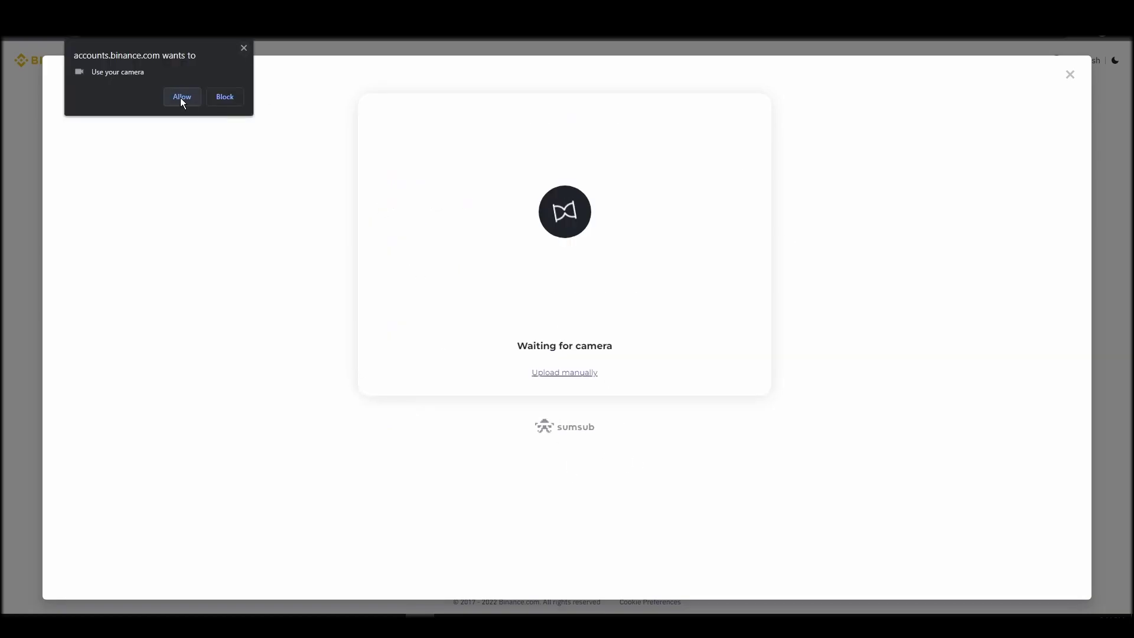
scroll(481, 411, down, 2)
click(1068, 82)
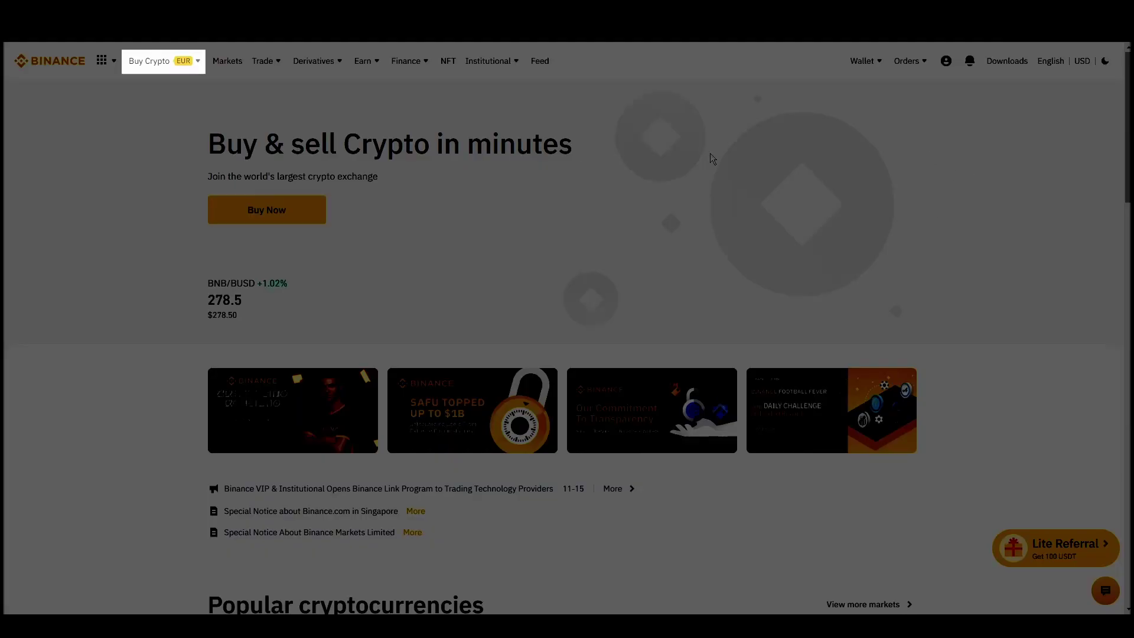
mouse_move(158, 61)
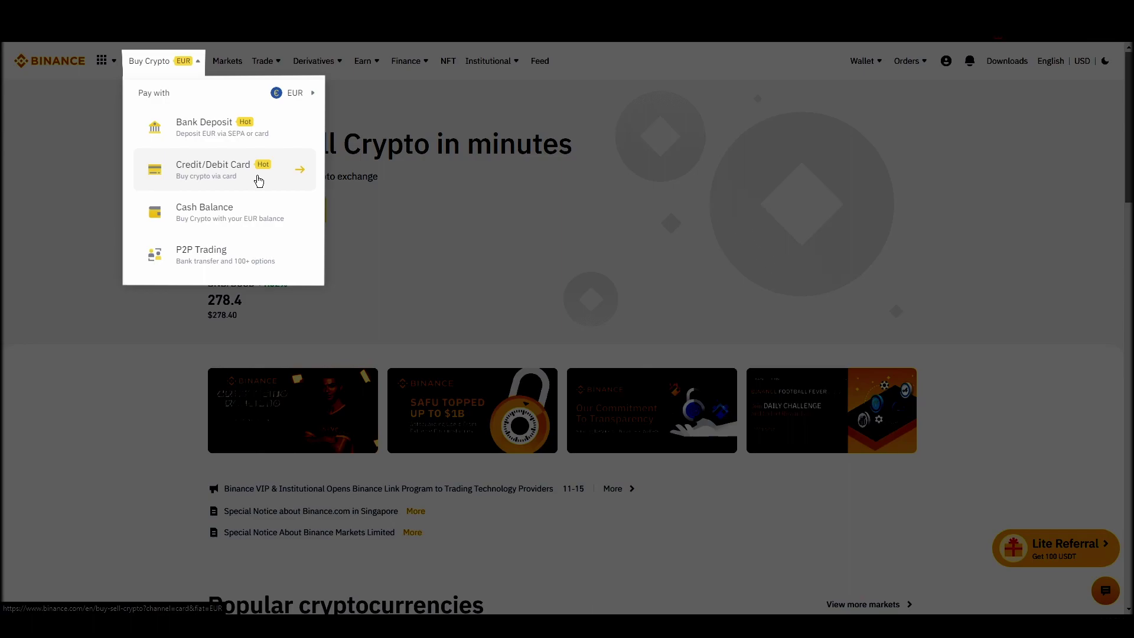
Step: Choose Credit/Debit Card payment and set the crypto to receive to ETH
click(258, 181)
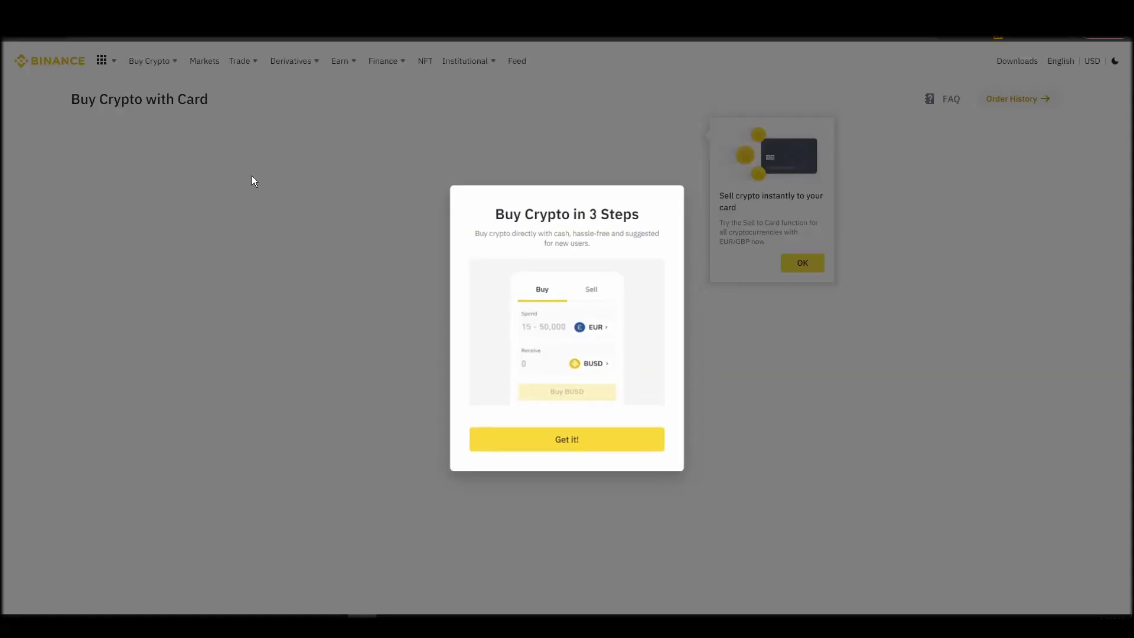
click(596, 443)
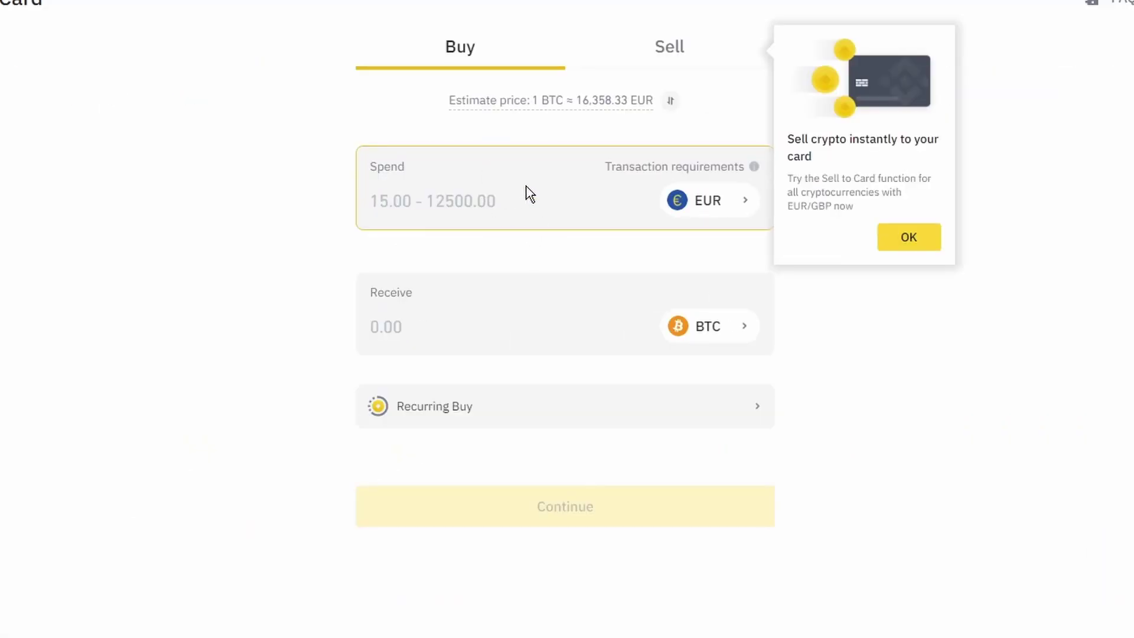
click(711, 333)
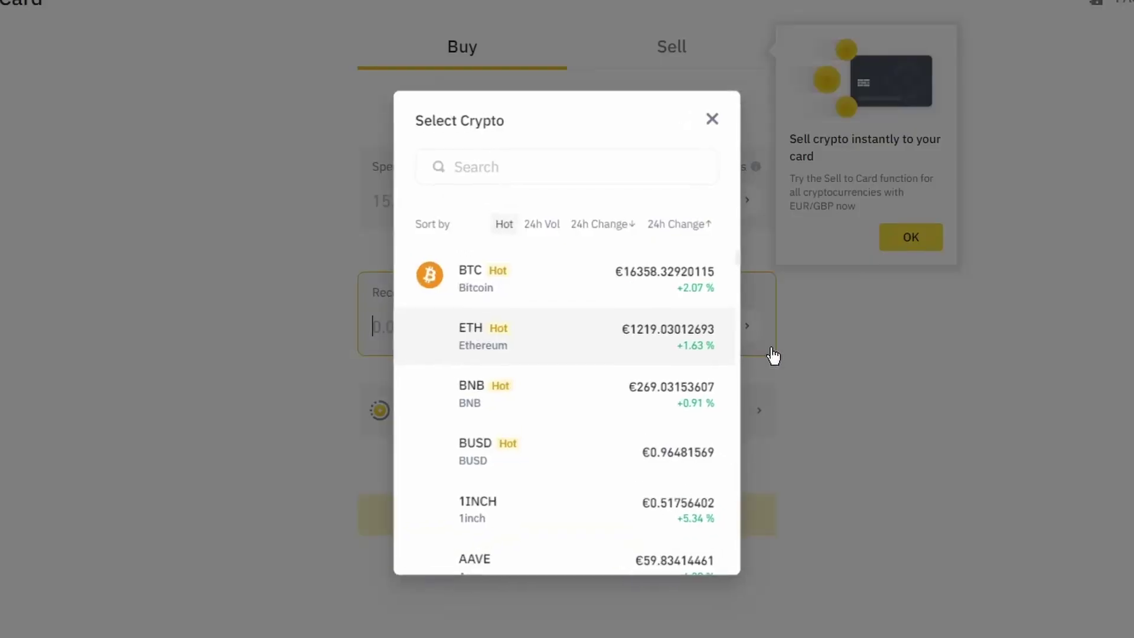
click(552, 344)
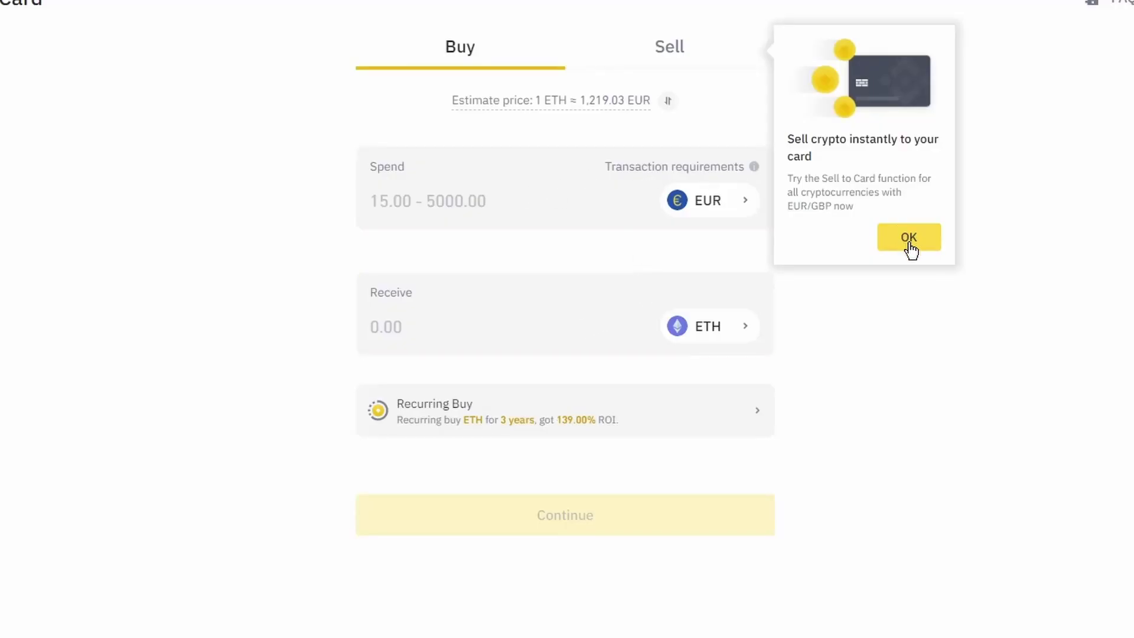
click(910, 248)
Step: Spend 15 EUR on the ETH purchase and continue
click(474, 202)
text(15)
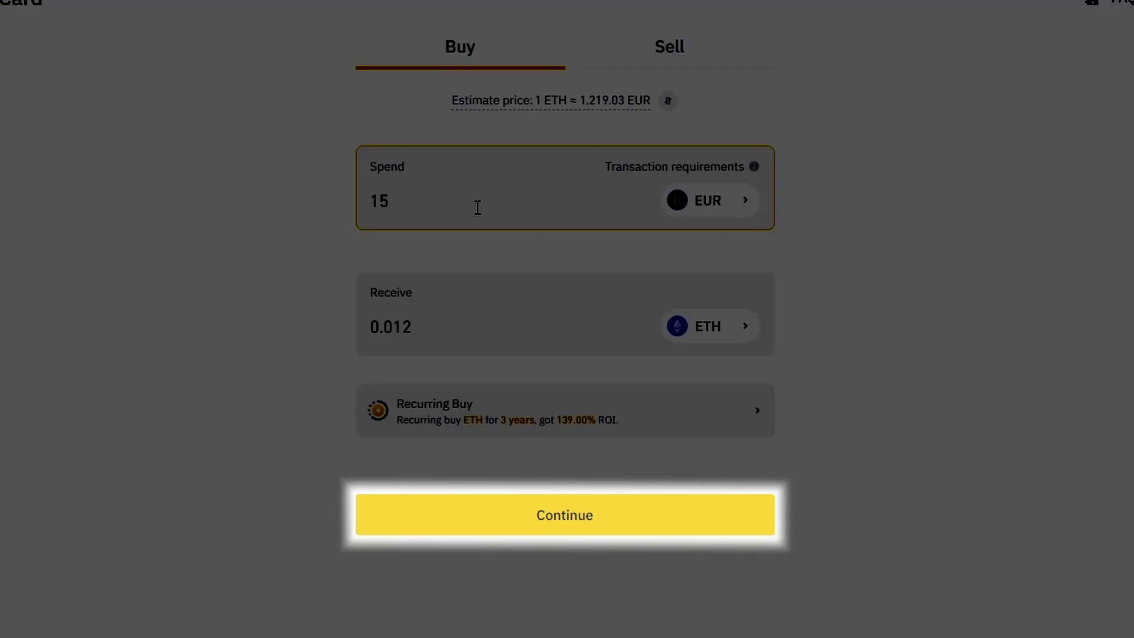
click(565, 508)
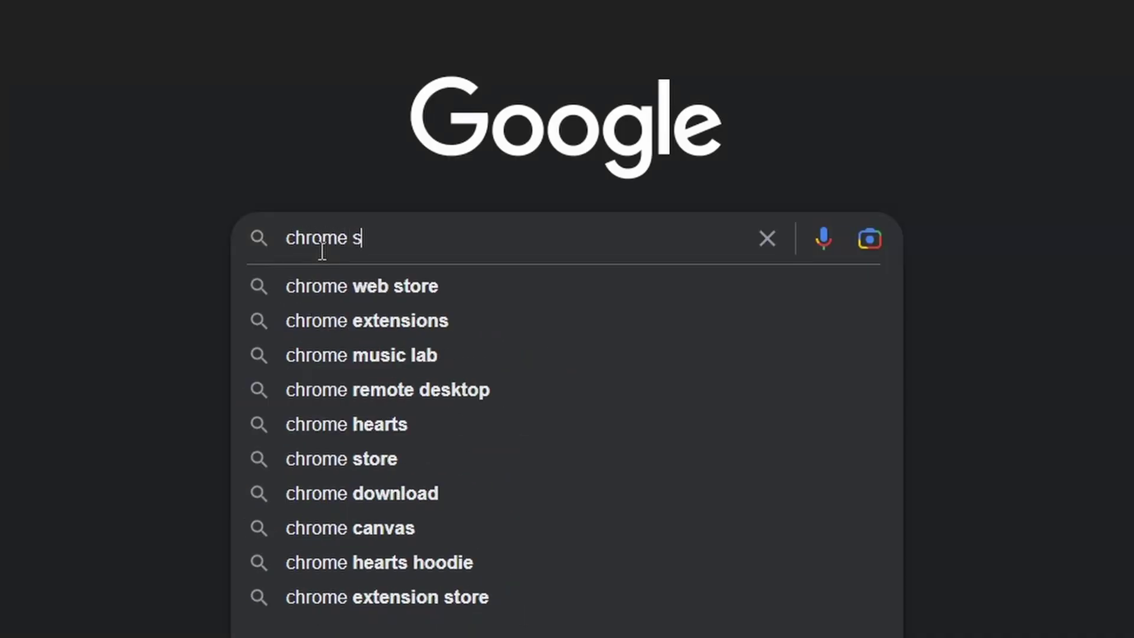
Step: Search Google for 'chrome store', then search the store for 'metamask'
text(tore)
key(Return)
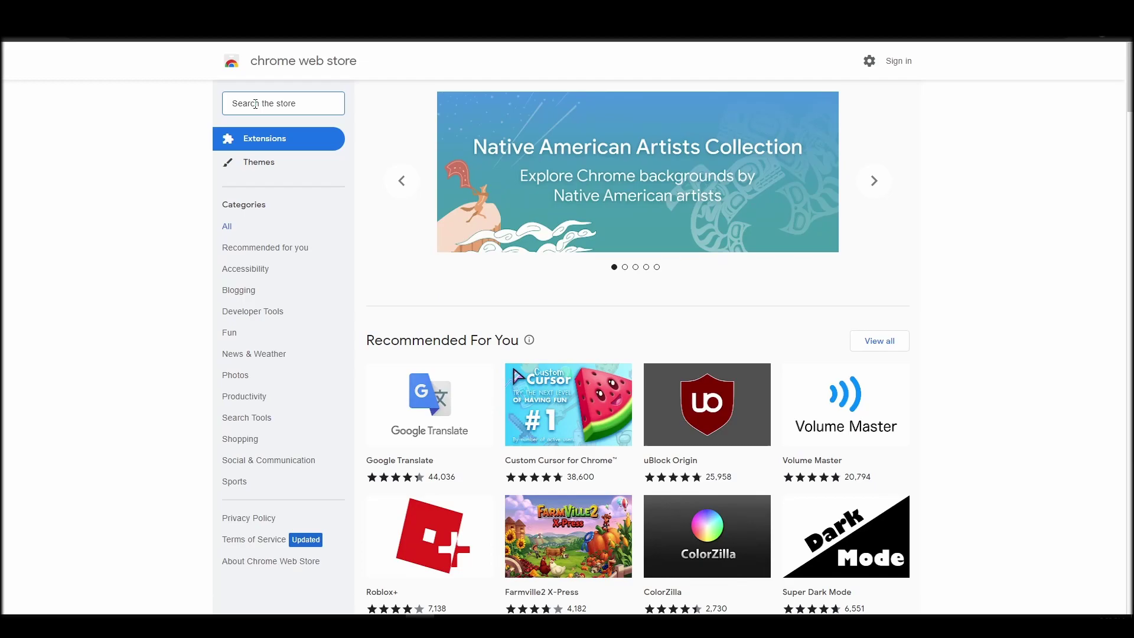
text(metamask)
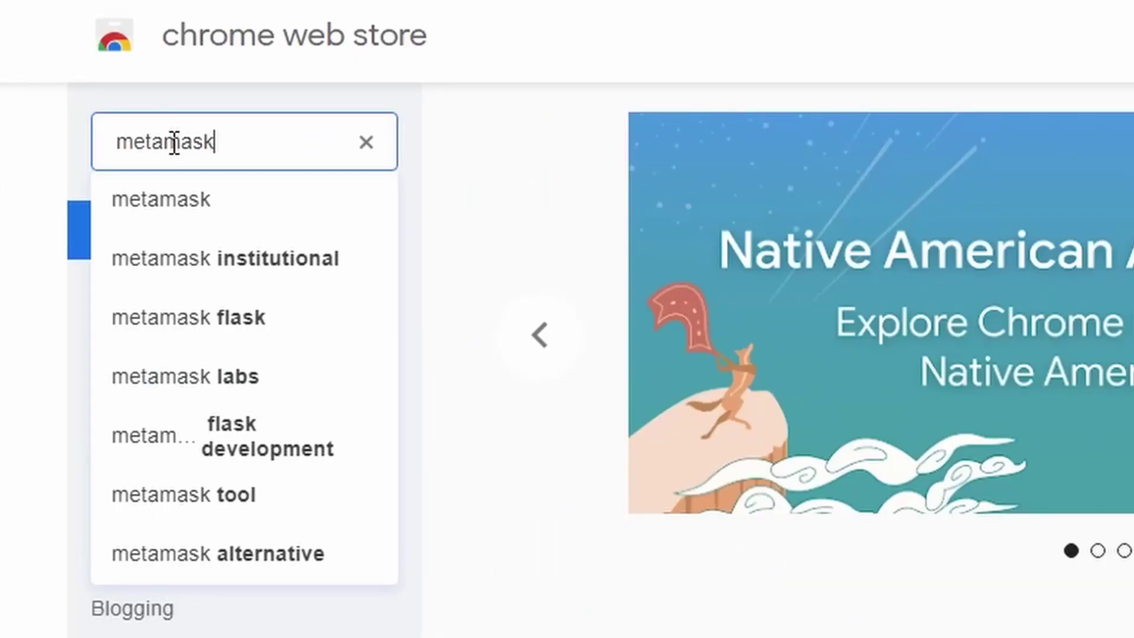
key(Return)
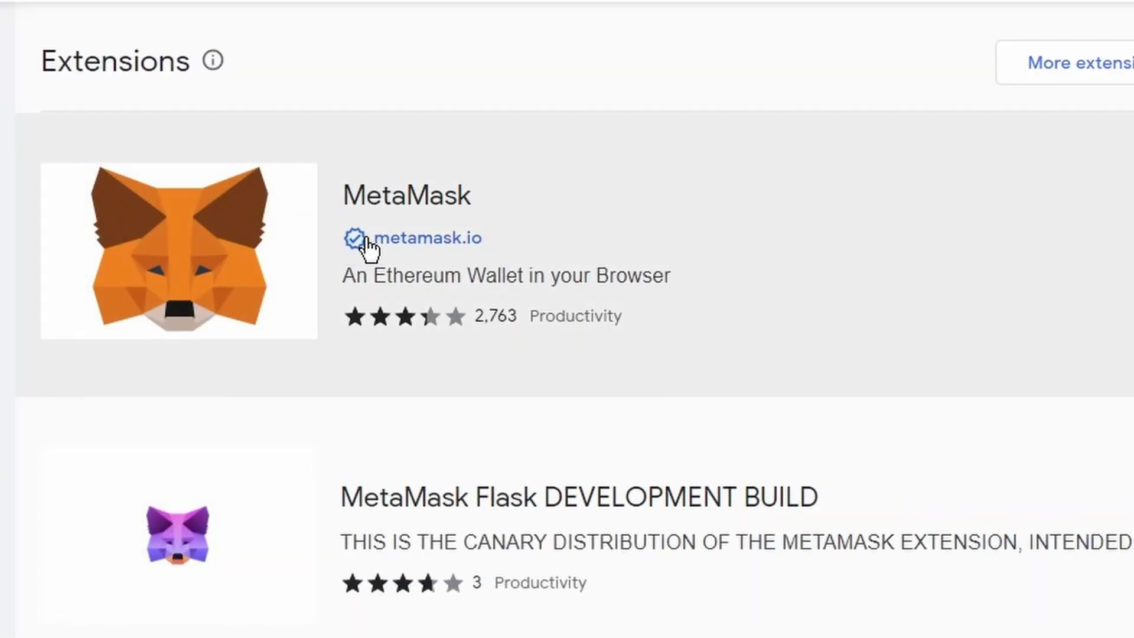
Step: Add the MetaMask extension to Chrome and confirm the installation
click(549, 202)
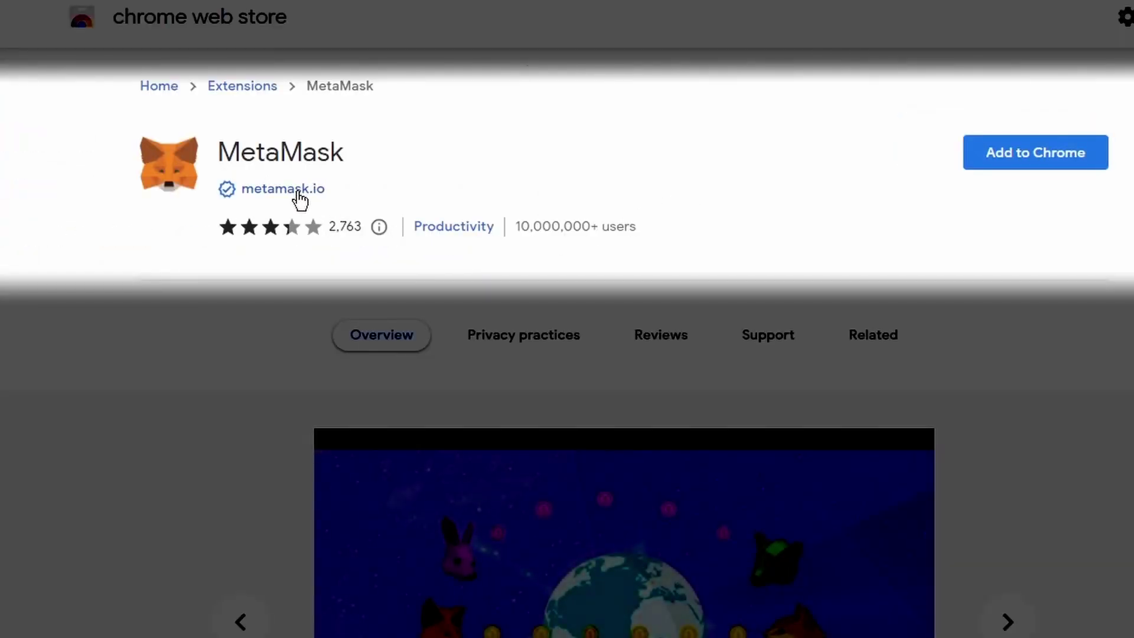
click(299, 192)
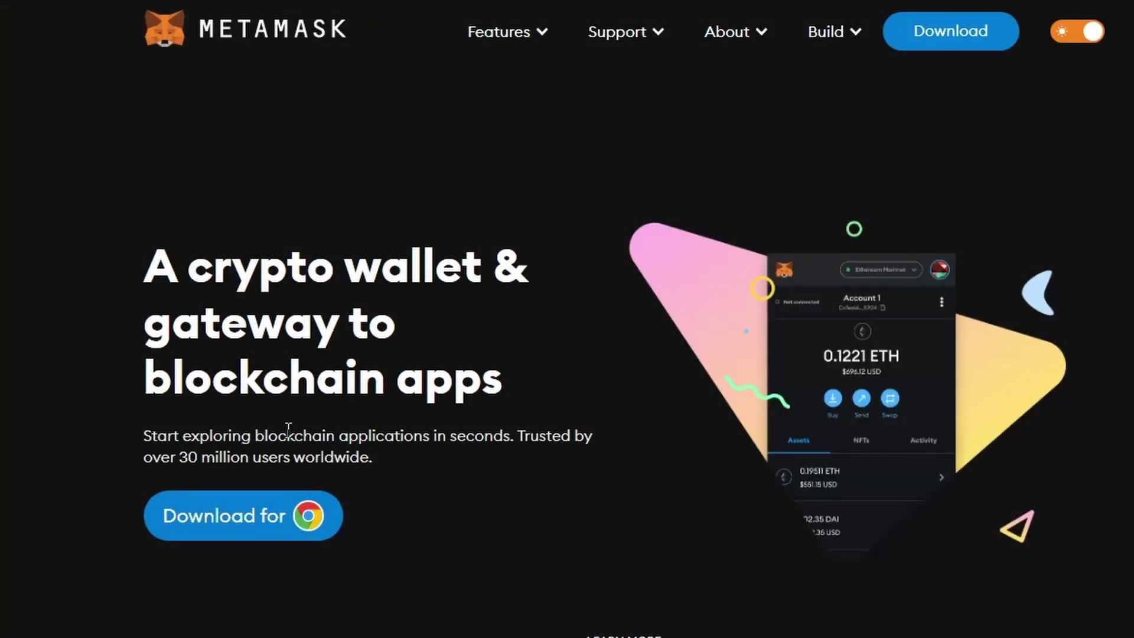
click(194, 532)
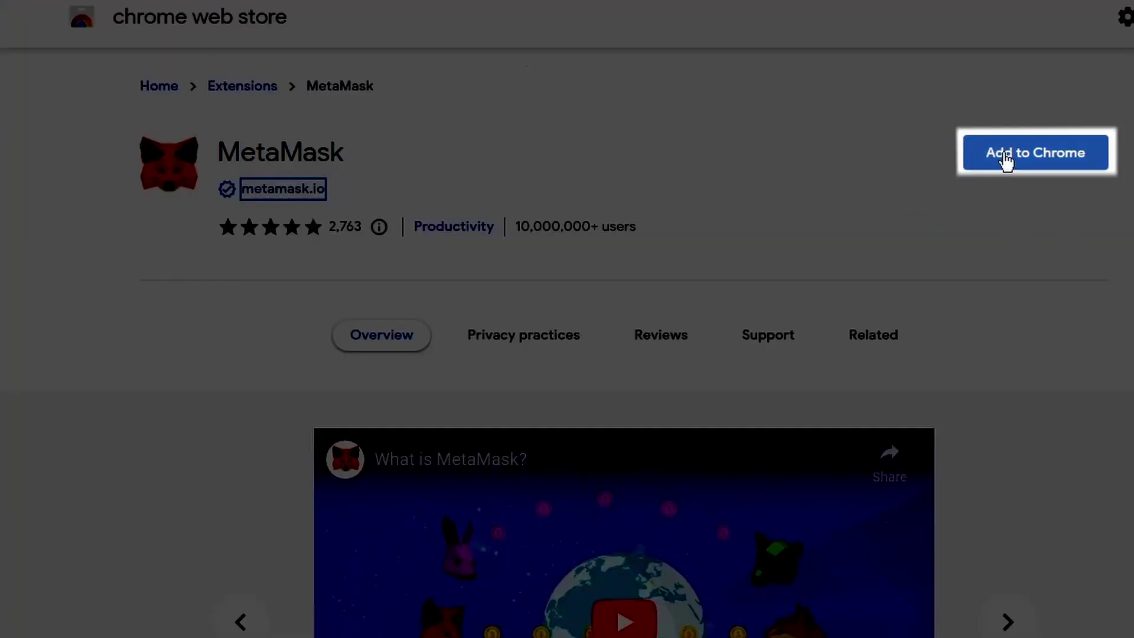
click(1005, 160)
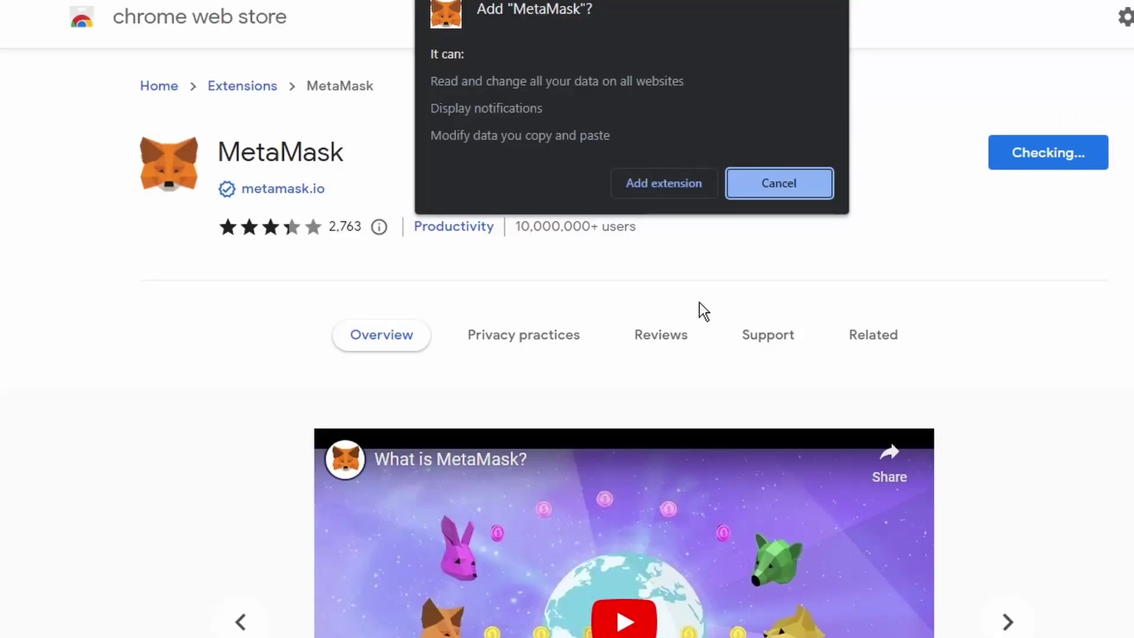
click(678, 188)
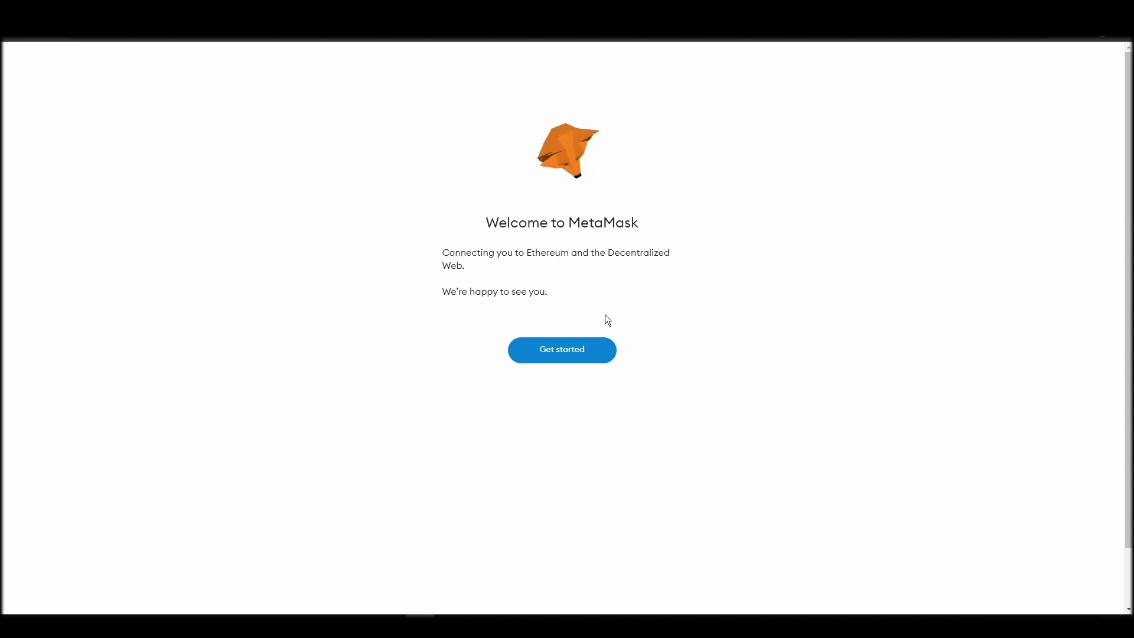
Step: Begin MetaMask setup, answer the usage data request, and choose to create a wallet
click(539, 349)
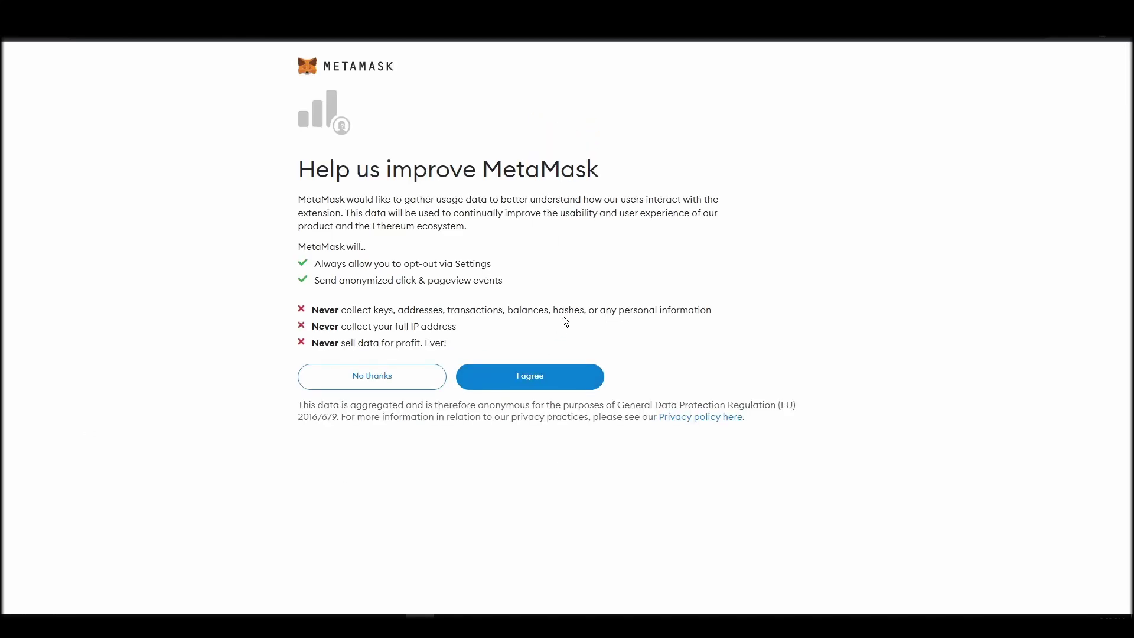
click(408, 372)
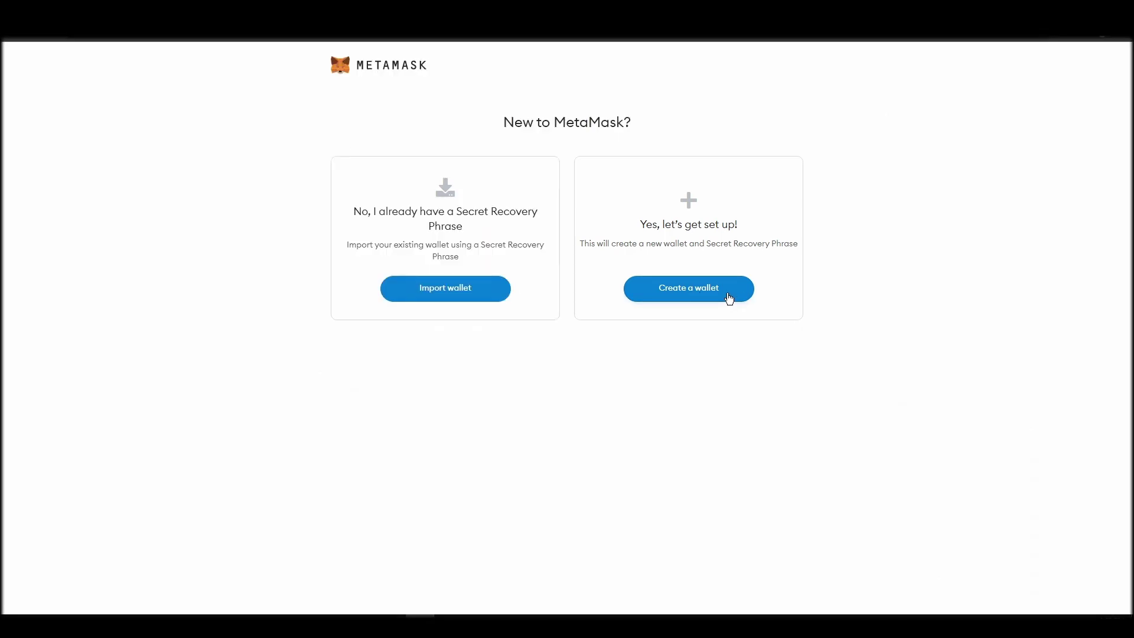
click(728, 297)
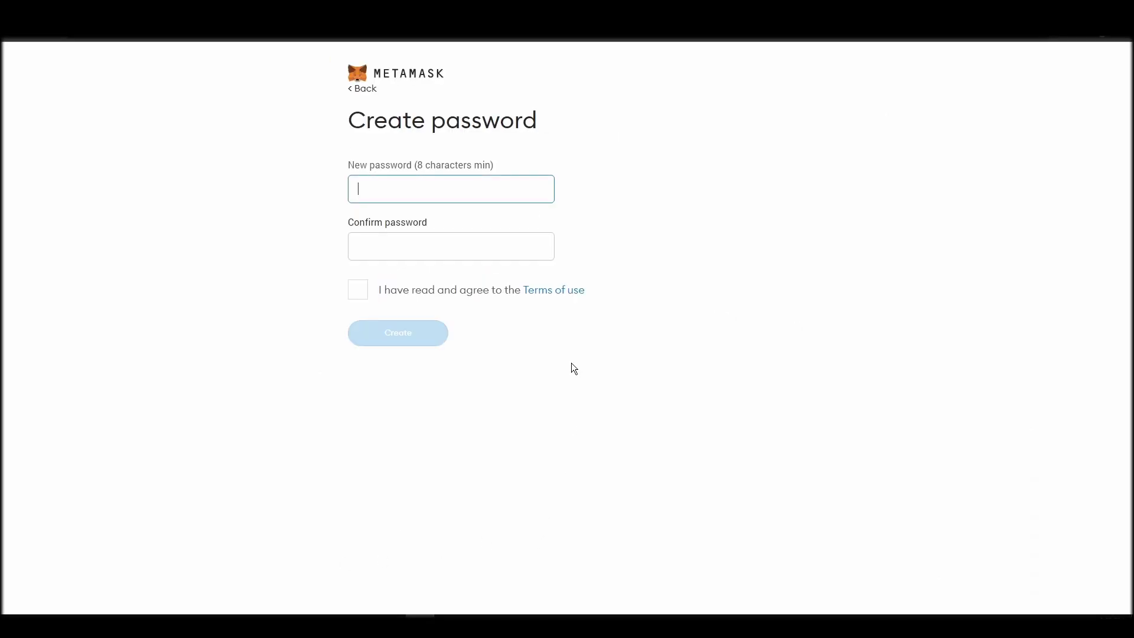
Step: Set and confirm a wallet password, accept the terms, and create the wallet
text(aaaaaa)
key(Tab)
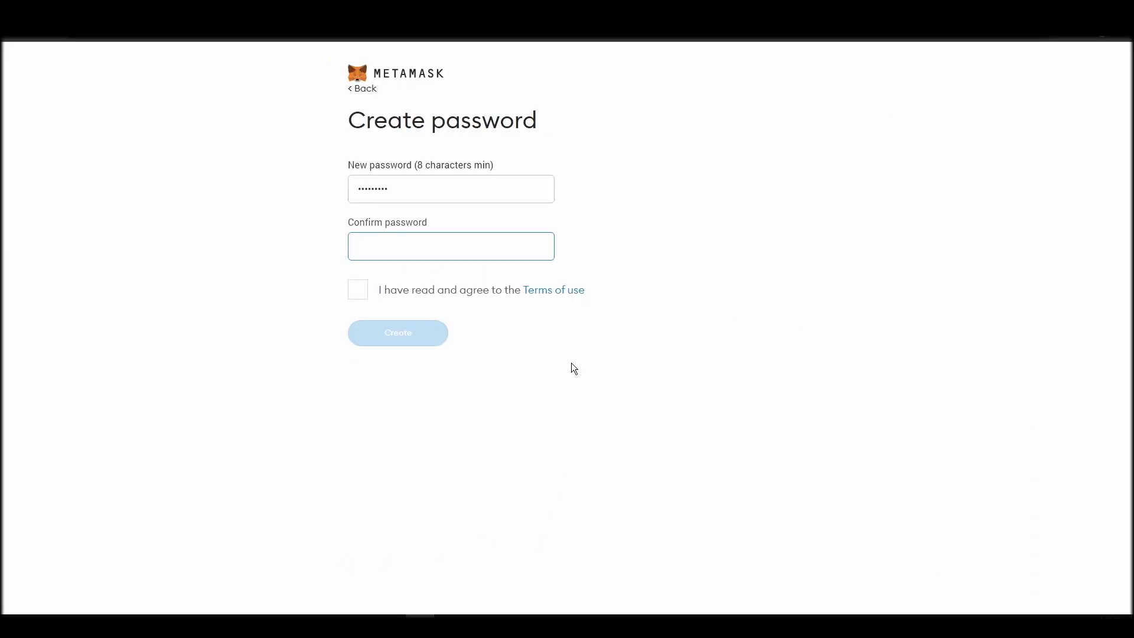
text(aaaaaaaaa)
click(360, 290)
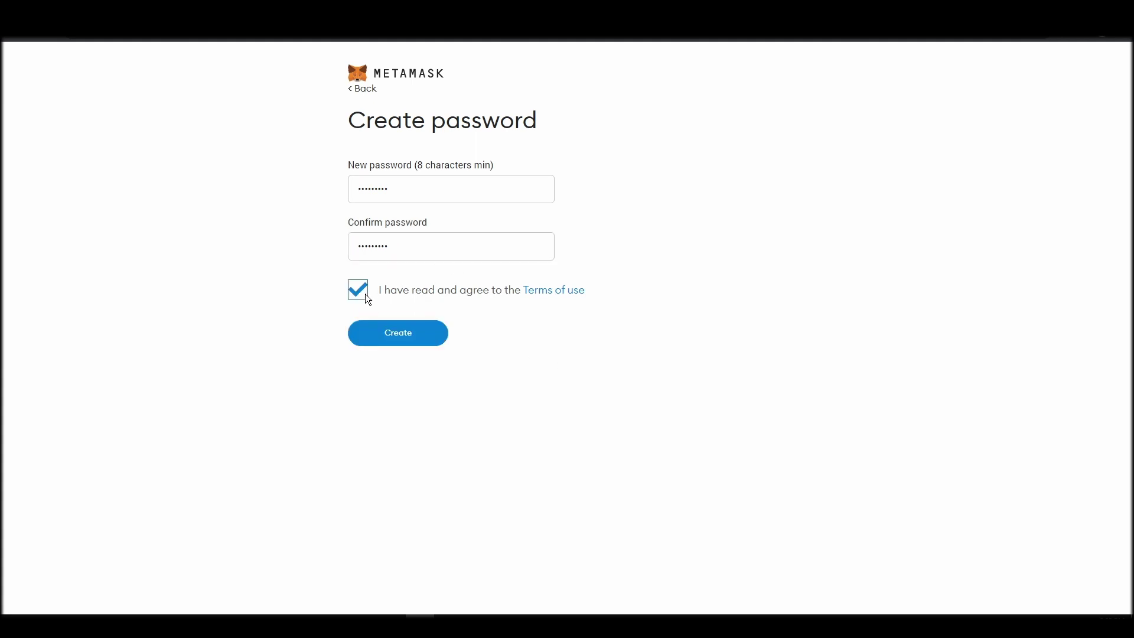
click(429, 335)
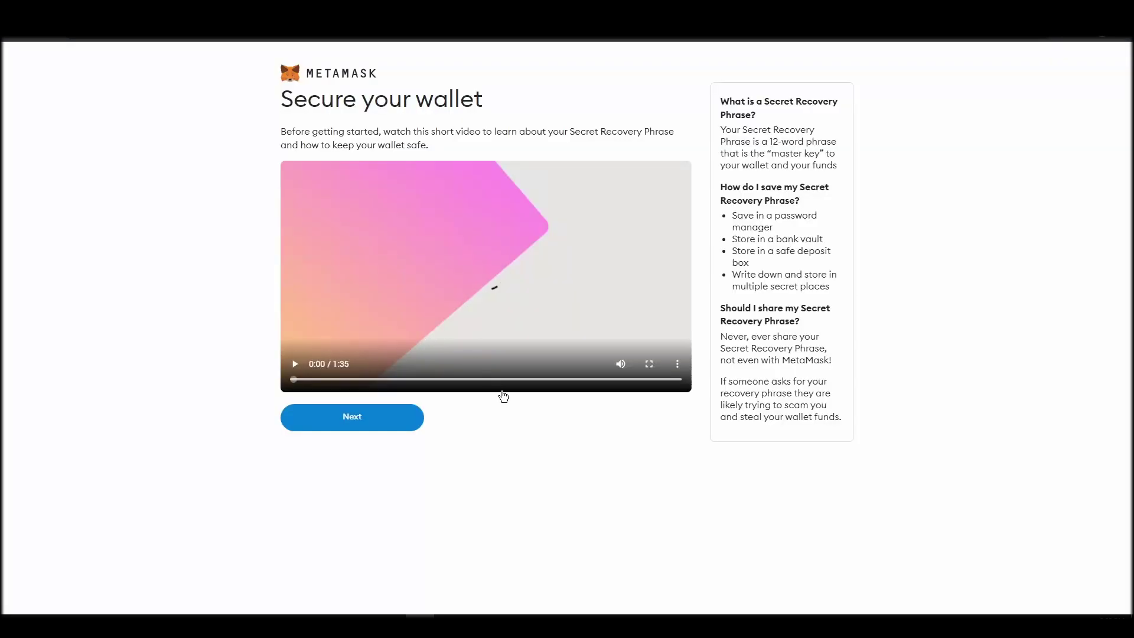
Step: Go to the Secret Recovery Phrase step and reveal the secret words
click(397, 428)
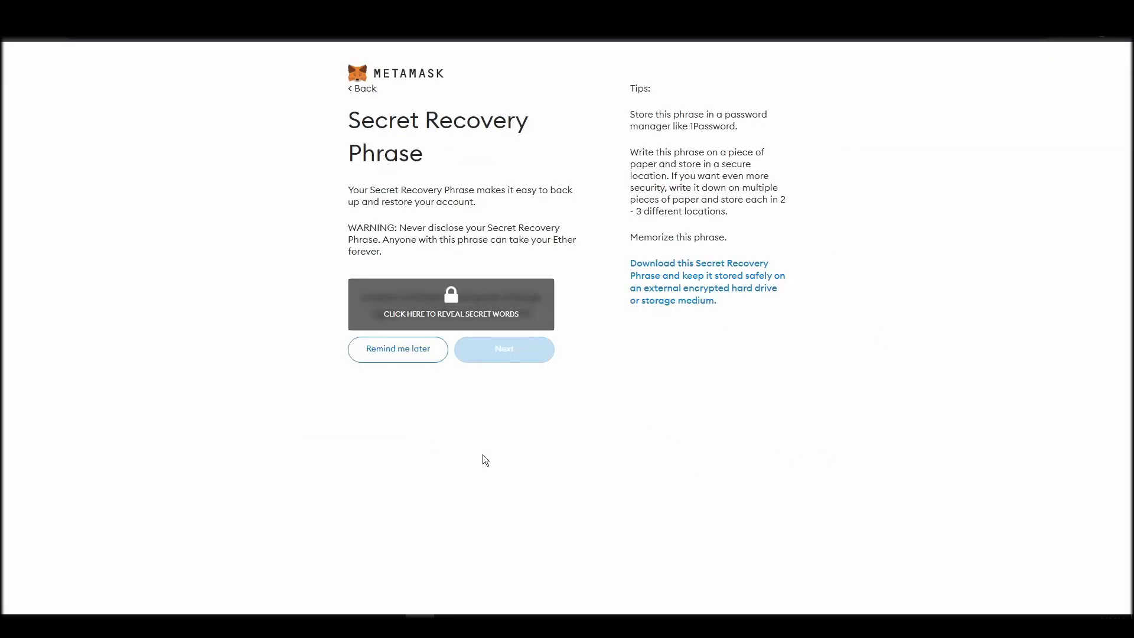
click(477, 309)
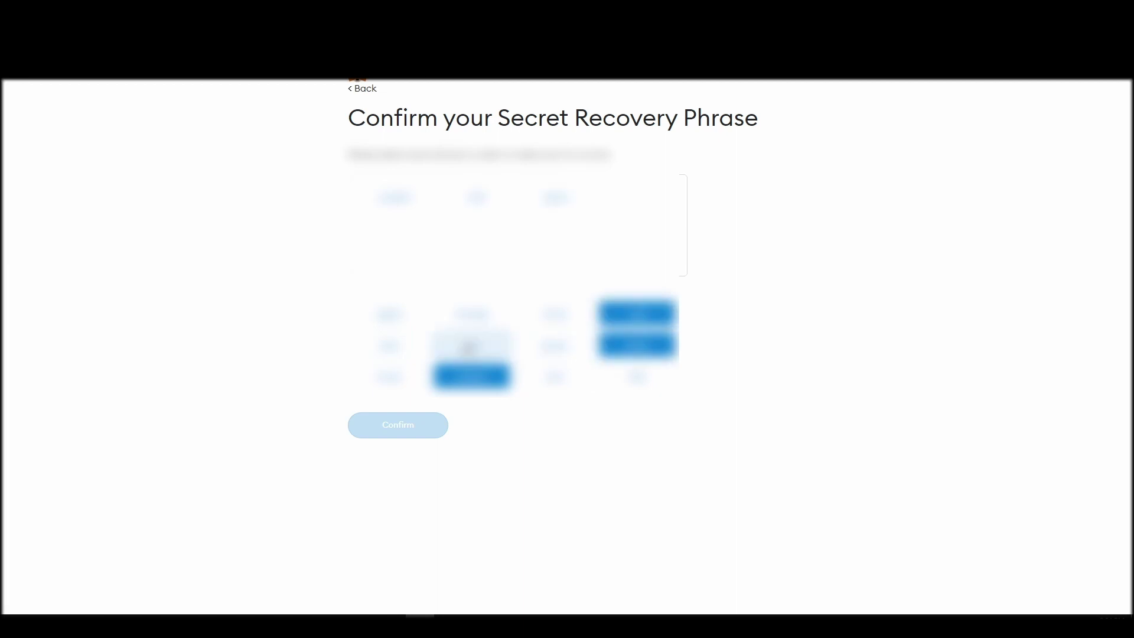
Step: Place the recovery phrase words in order, confirm, and finish setup to open Account 1
click(469, 348)
click(561, 349)
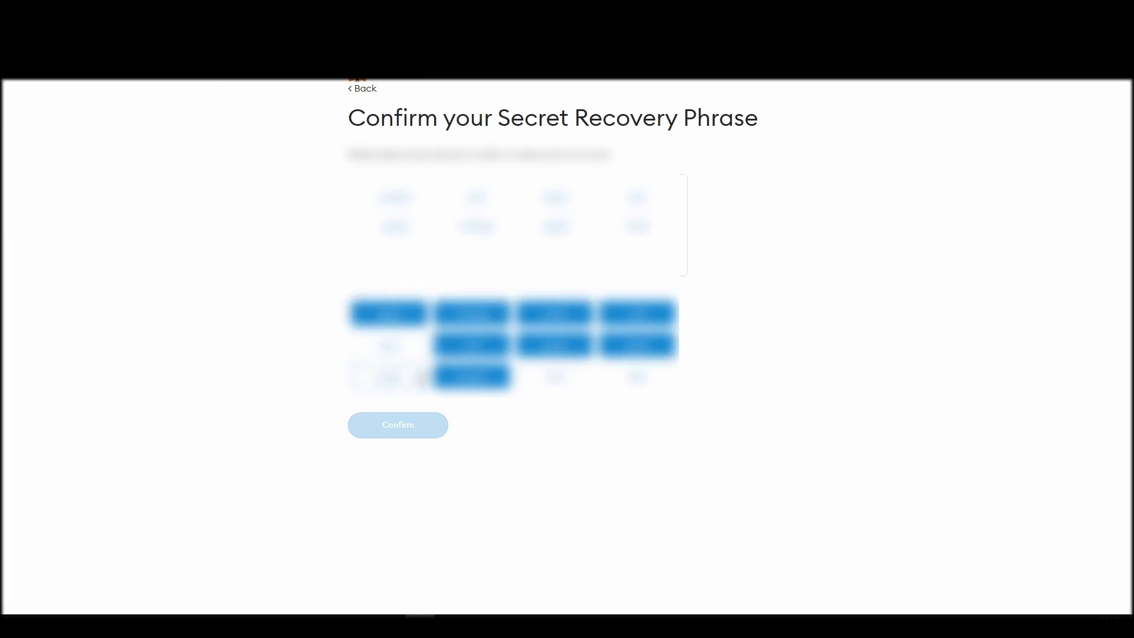
click(636, 377)
click(389, 345)
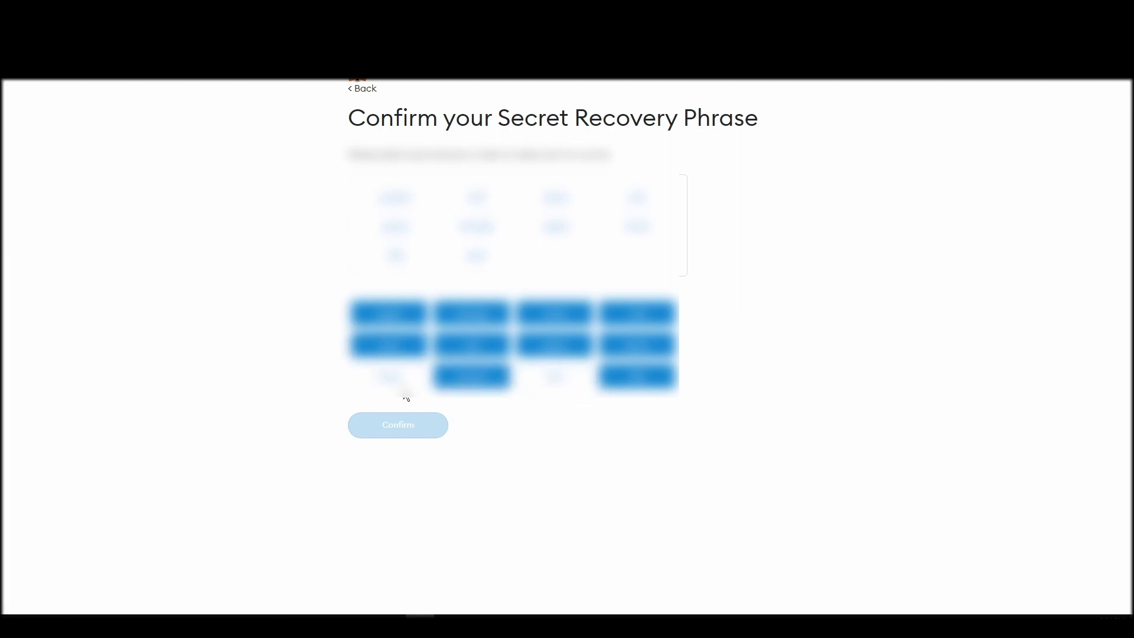
click(390, 377)
click(555, 377)
click(397, 426)
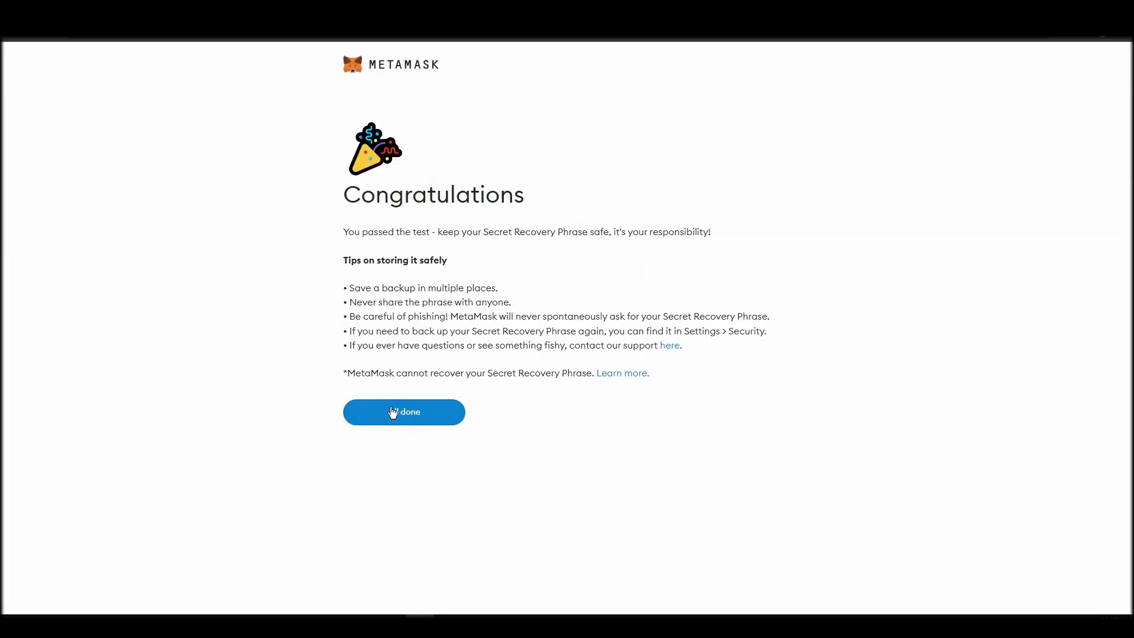
click(422, 419)
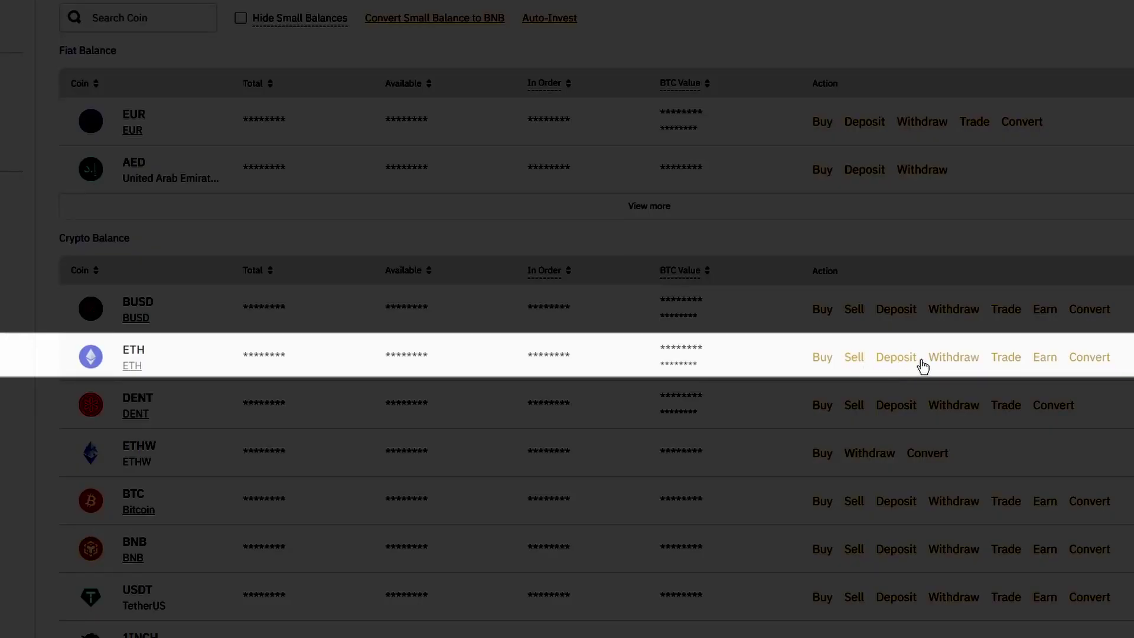
Step: Open the ETH withdrawal, dismiss the security warning, and copy the Account 1 address
click(958, 362)
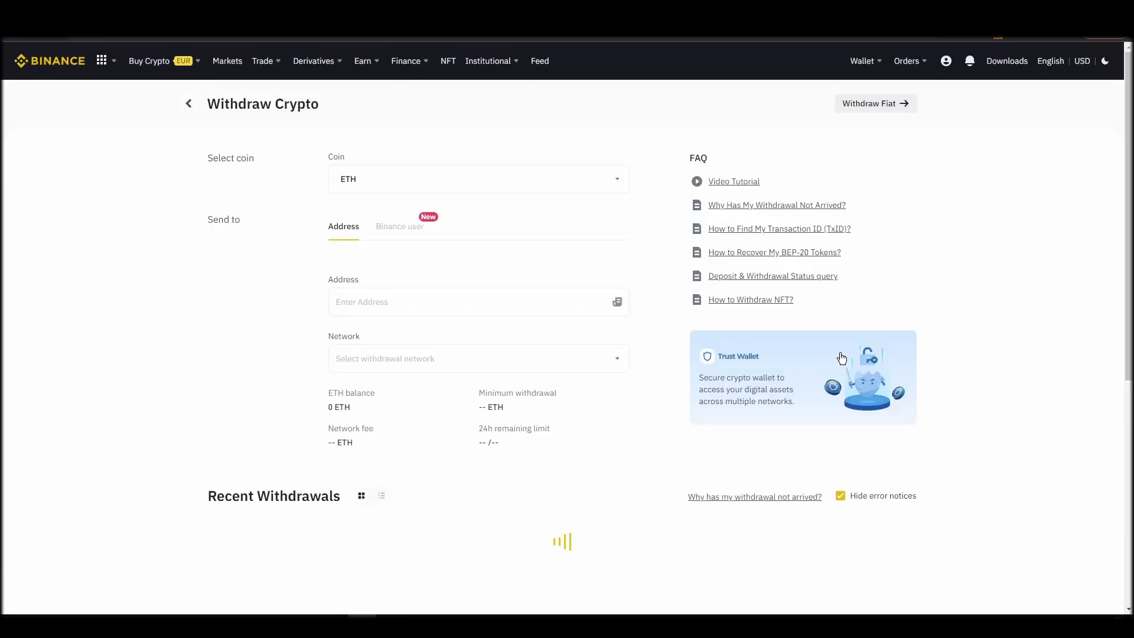
click(606, 397)
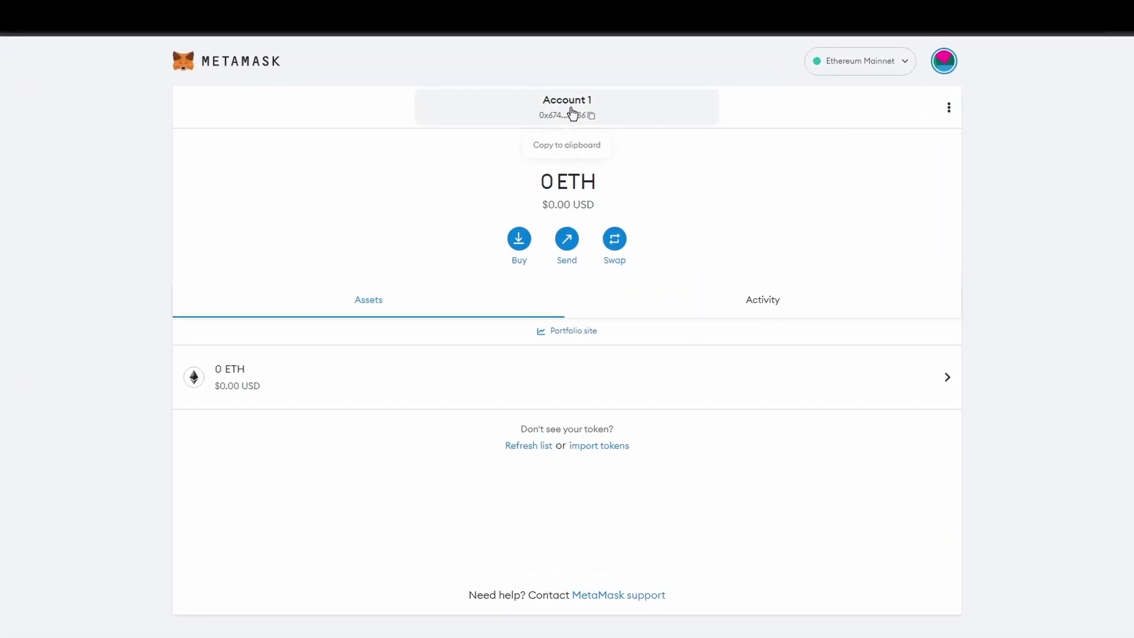
click(594, 112)
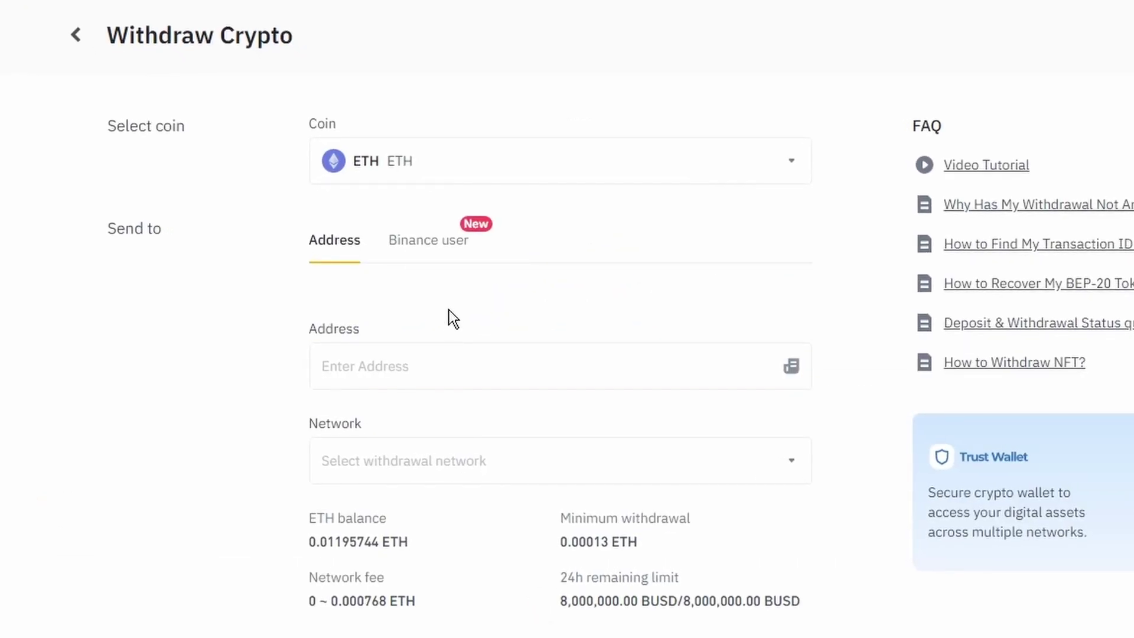
Step: Paste the MetaMask address as destination and pick the Ethereum (ERC20) network
click(457, 353)
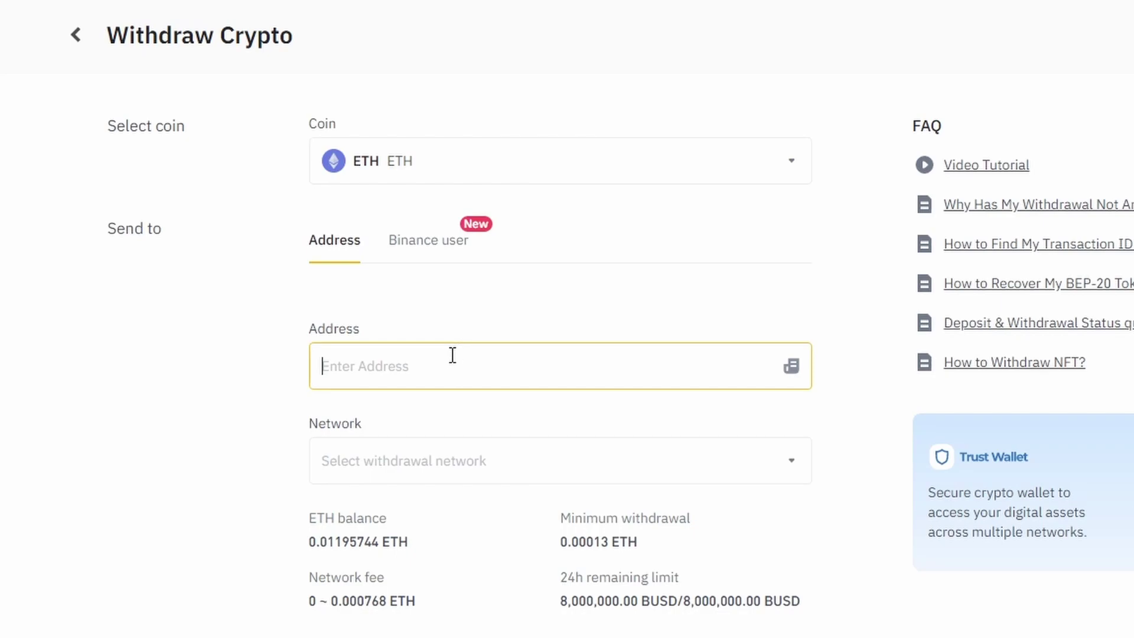
right_click(447, 356)
click(512, 507)
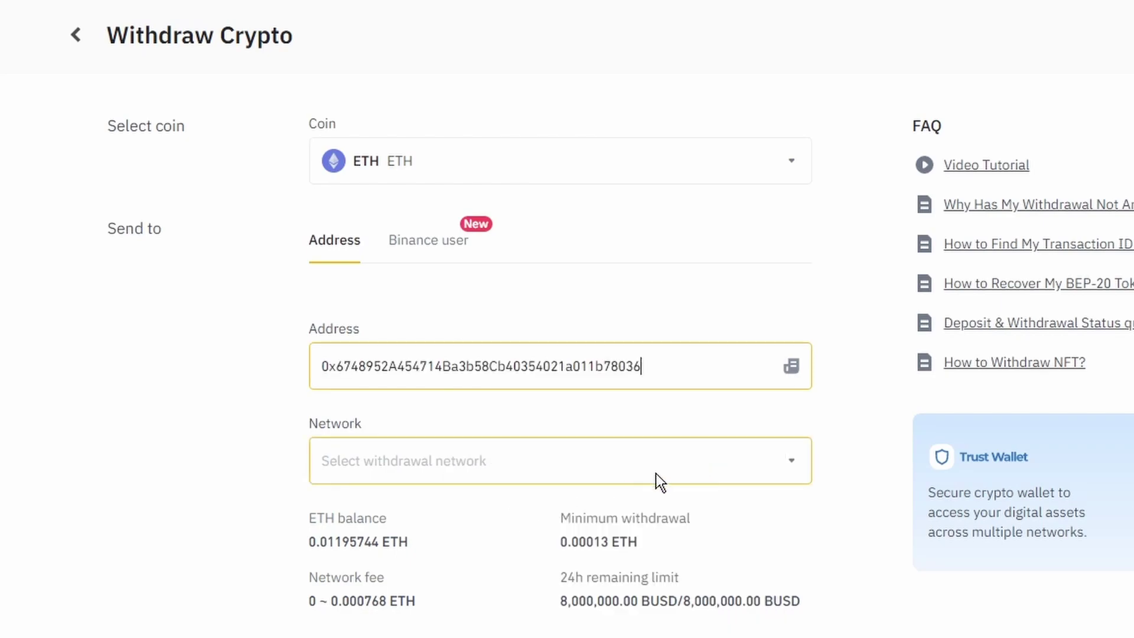
click(572, 468)
click(664, 405)
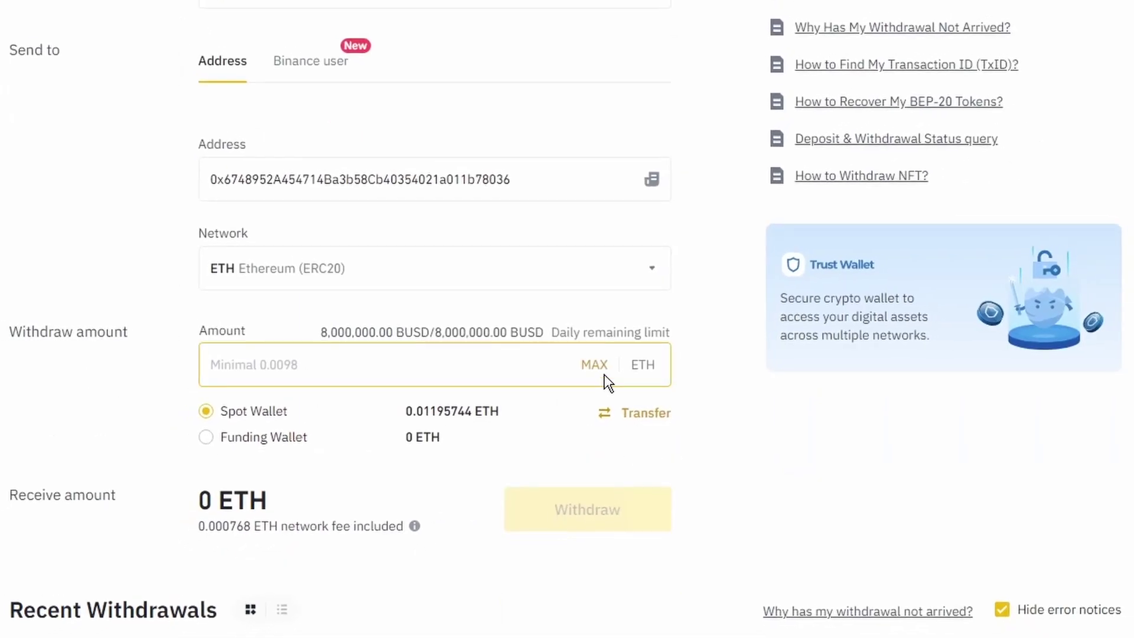
Step: Withdraw the full 0.01195744 ETH balance and submit the security verification
click(588, 371)
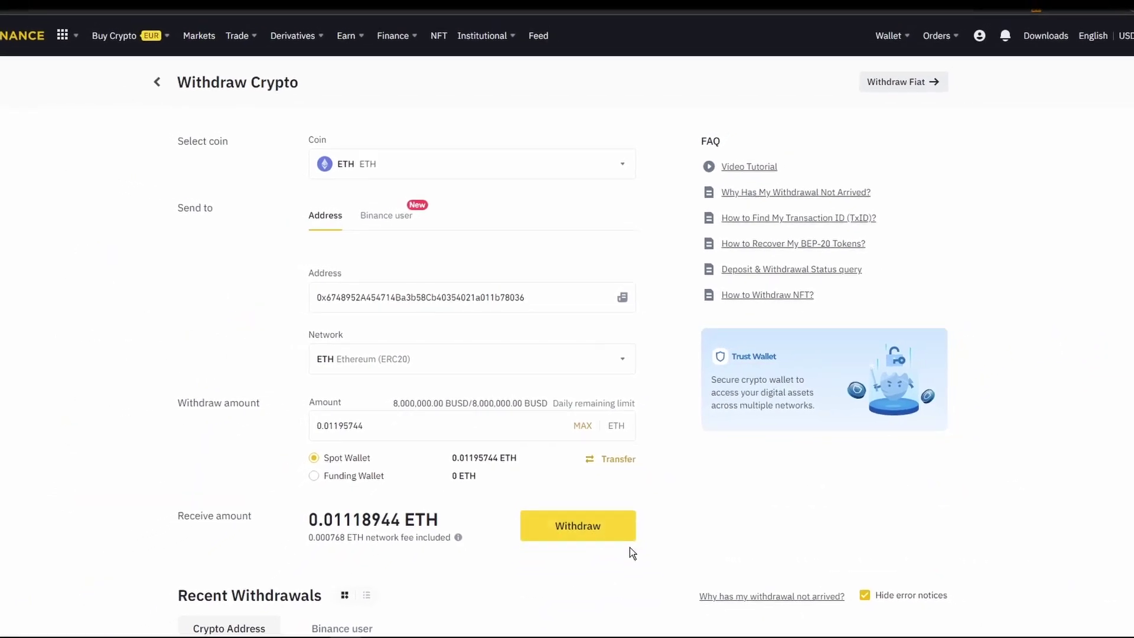
click(602, 553)
click(564, 417)
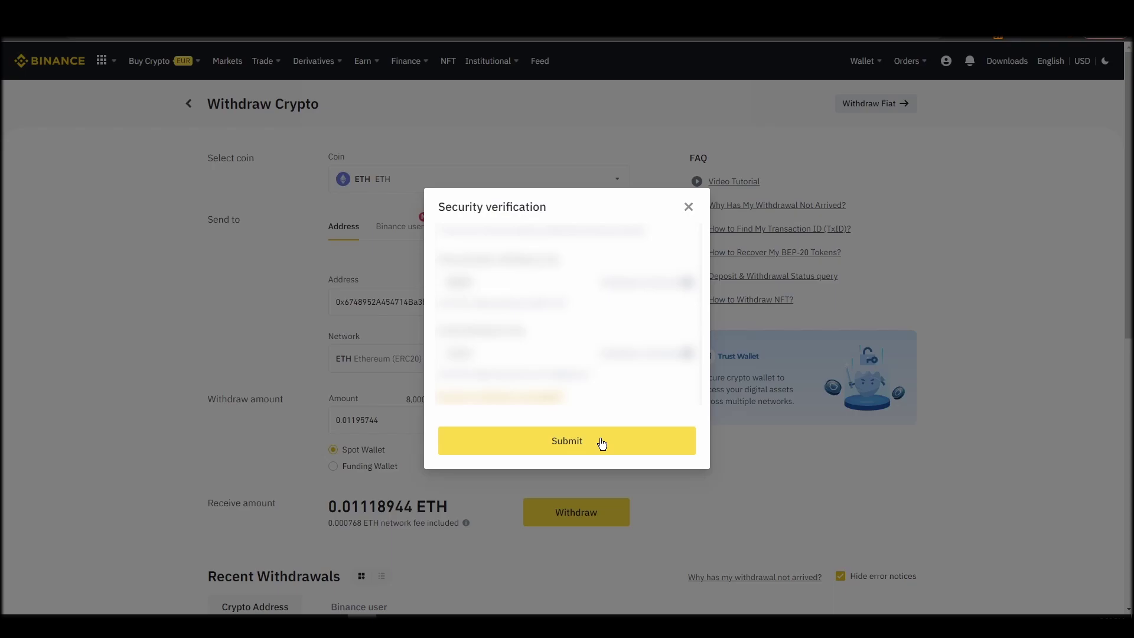
click(602, 442)
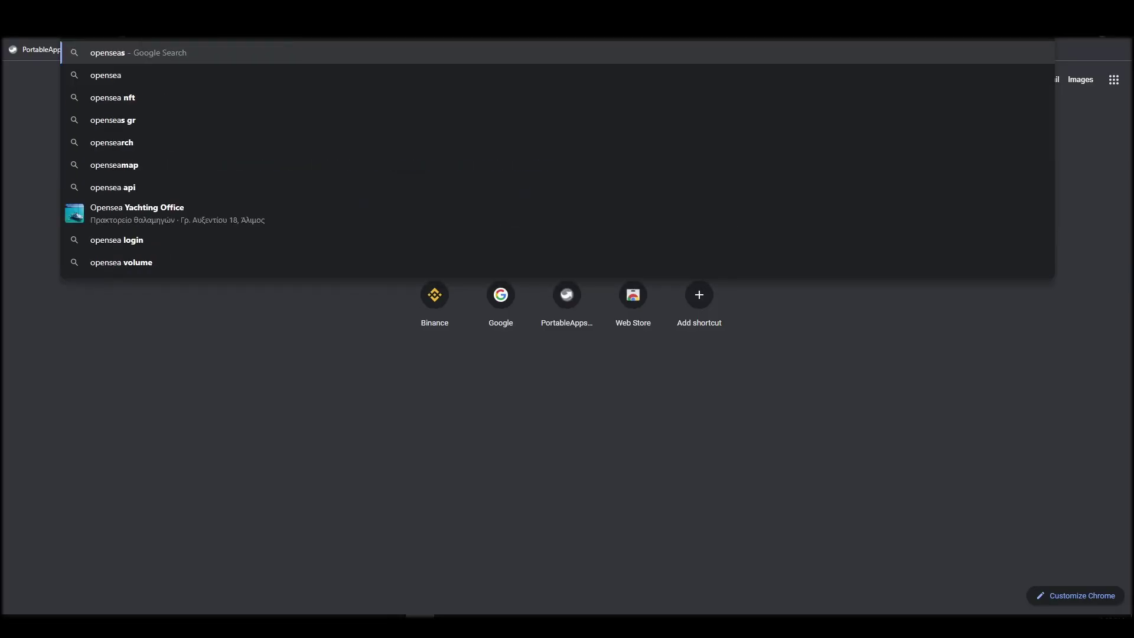
Step: Go to opensea.com and connect MetaMask Account 1 via the profile icon
text(com)
key(Return)
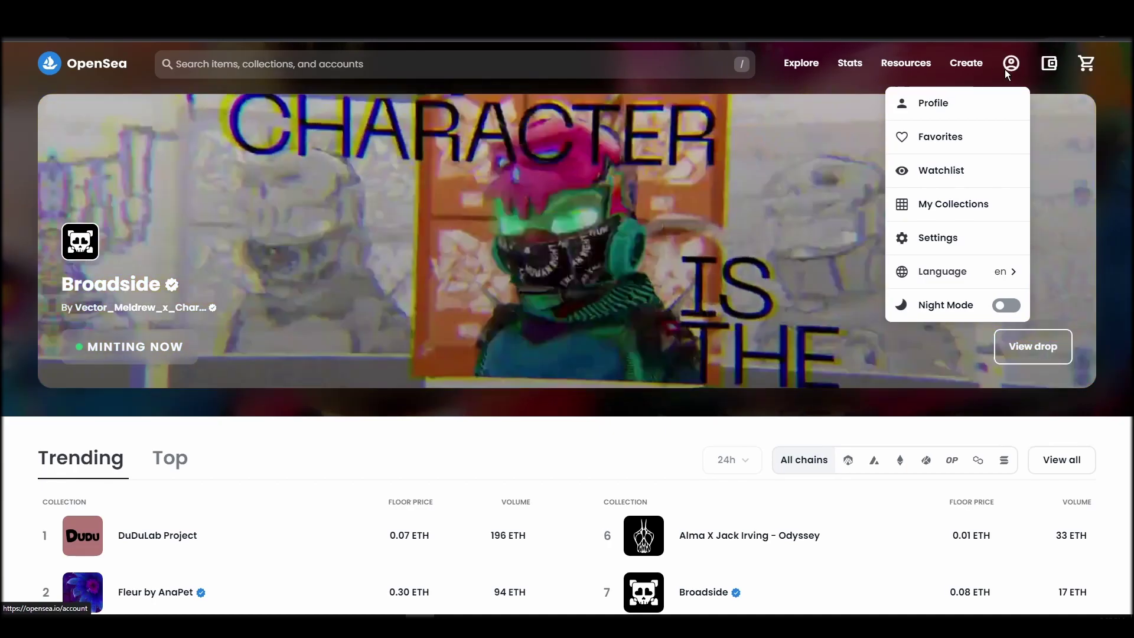
click(1005, 70)
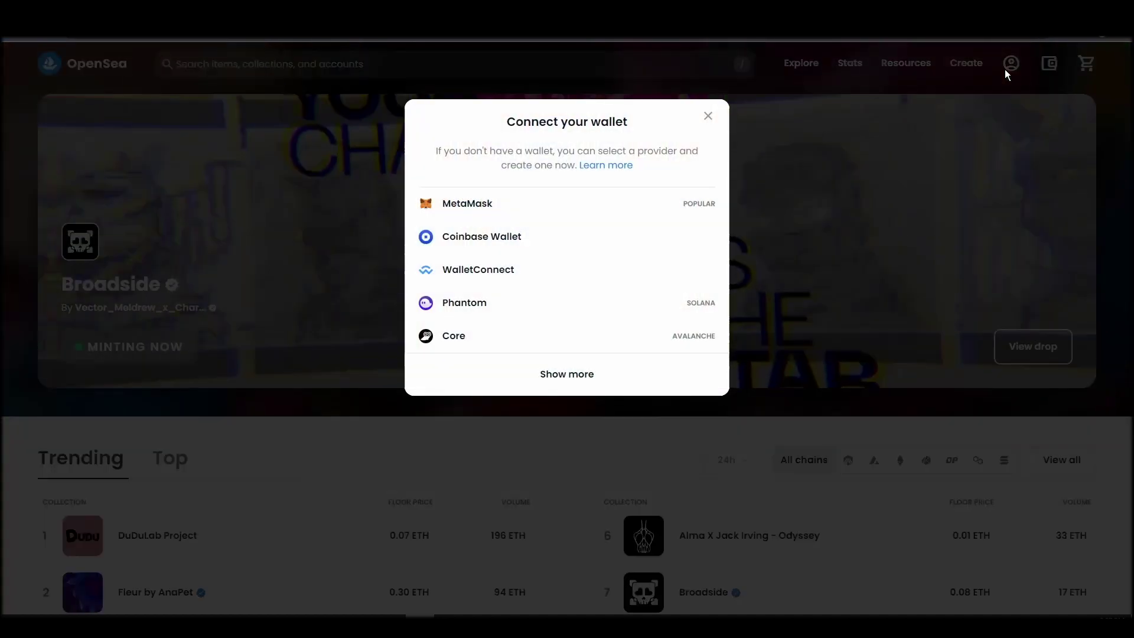
click(497, 203)
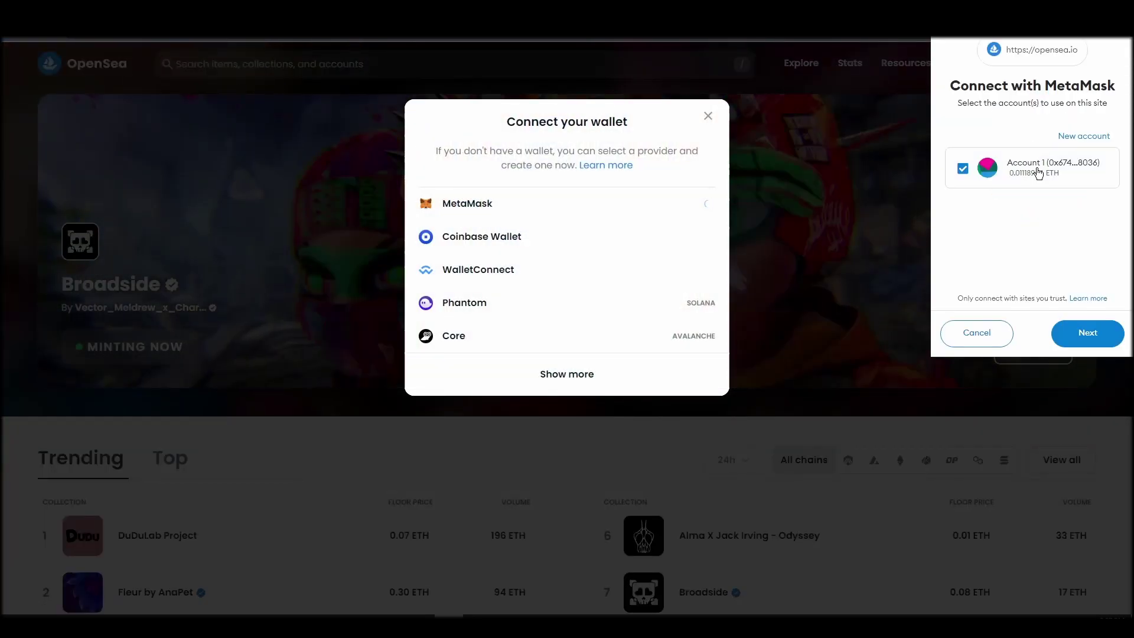
click(1092, 332)
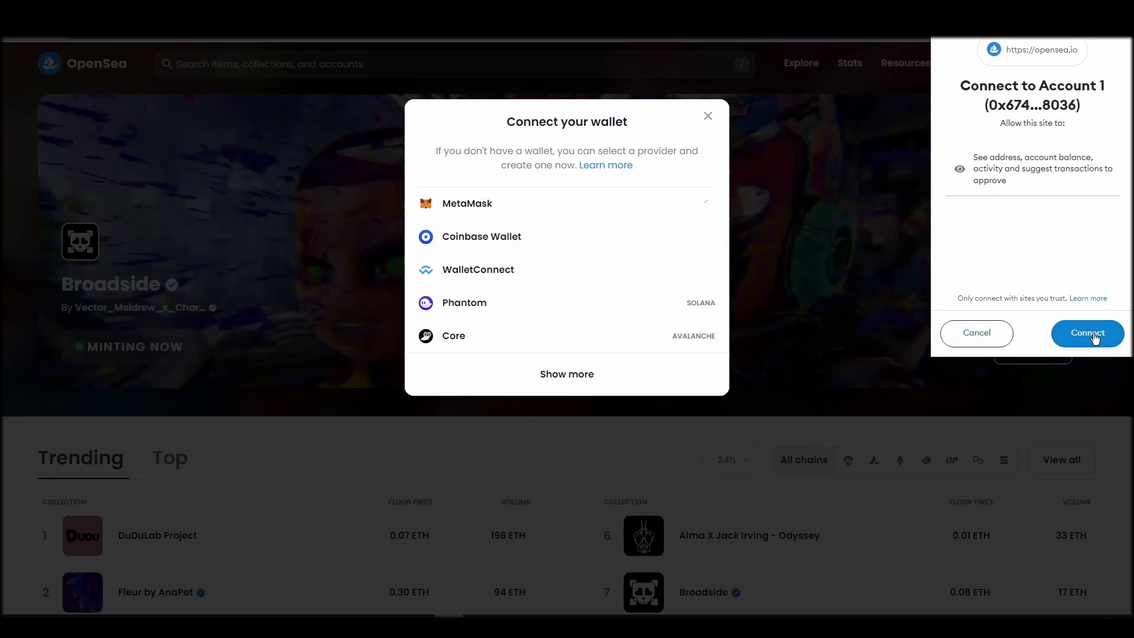
click(1094, 335)
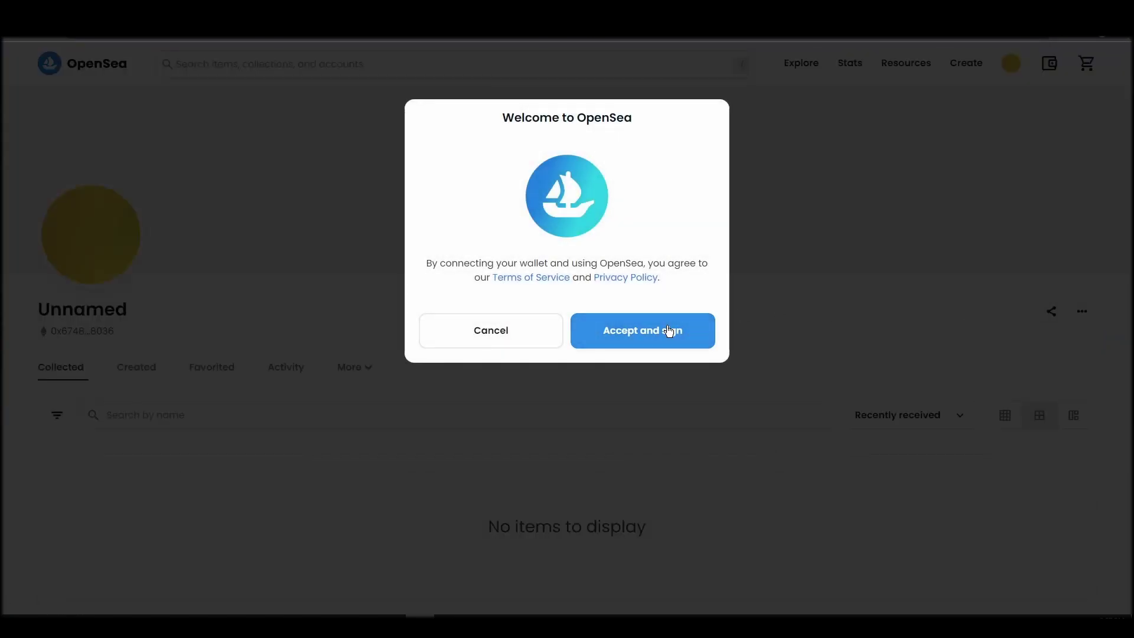
Step: Accept OpenSea's terms and sign the welcome message in MetaMask
click(669, 330)
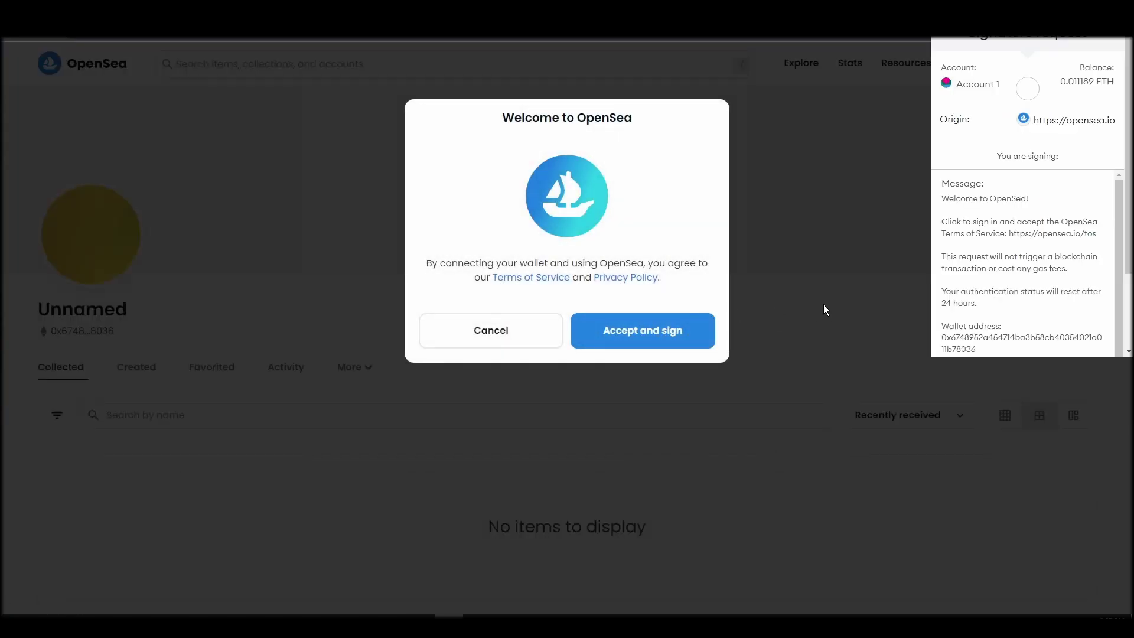
scroll(1068, 264, down, 3)
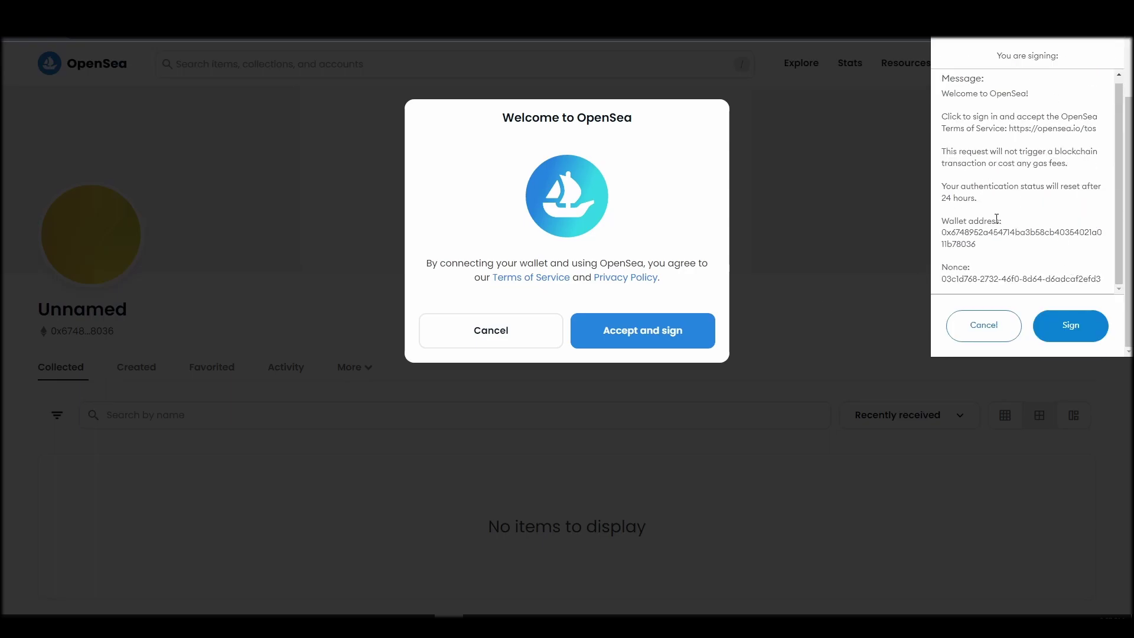
click(1070, 326)
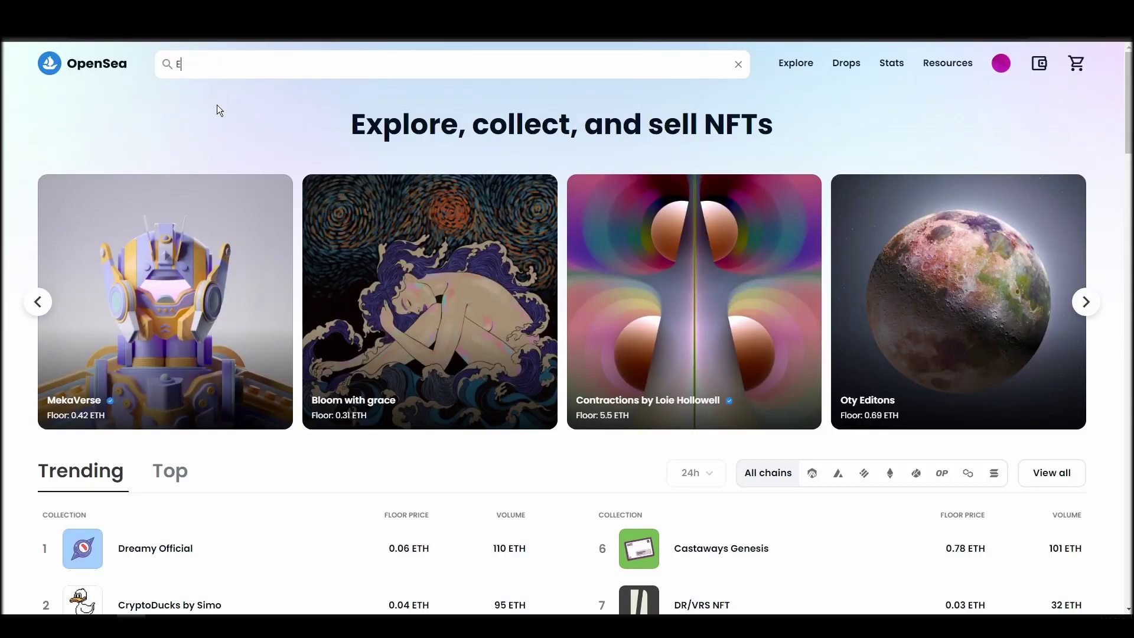
Step: Search 'Emblem Vault' and browse the Emblem Vault [Ethereum] collection's items
text(mble)
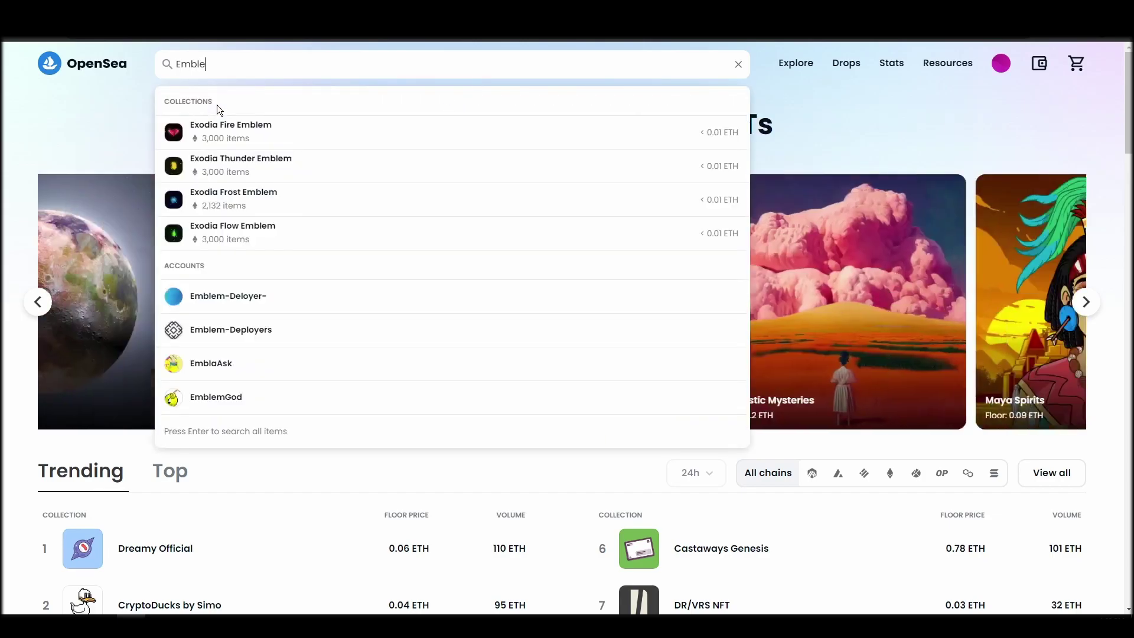
text(m)
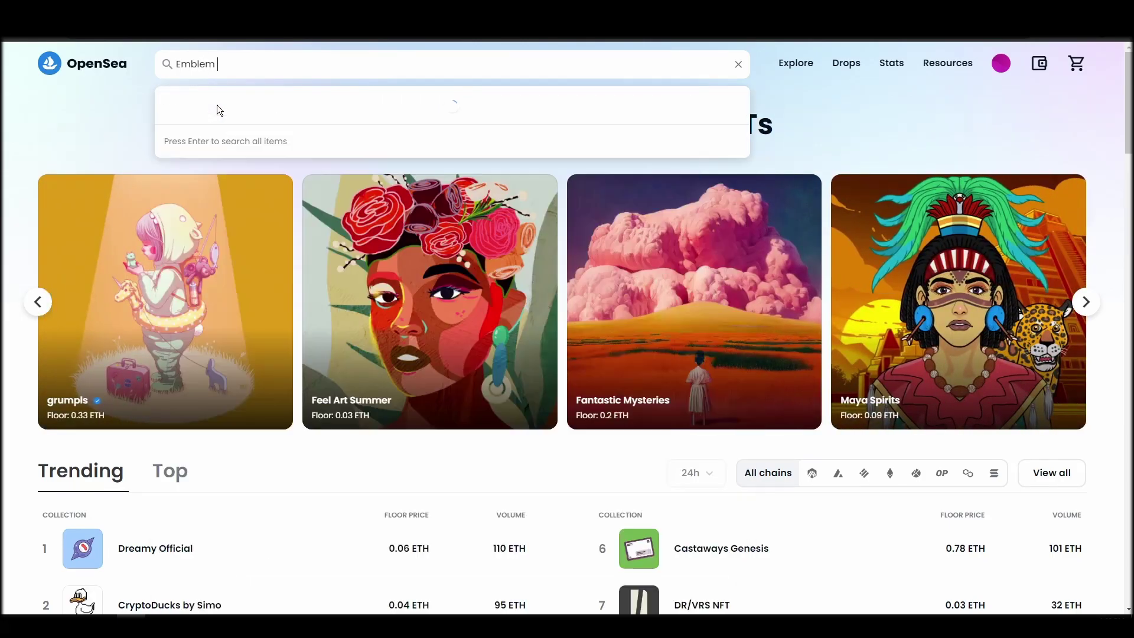
text( Vault)
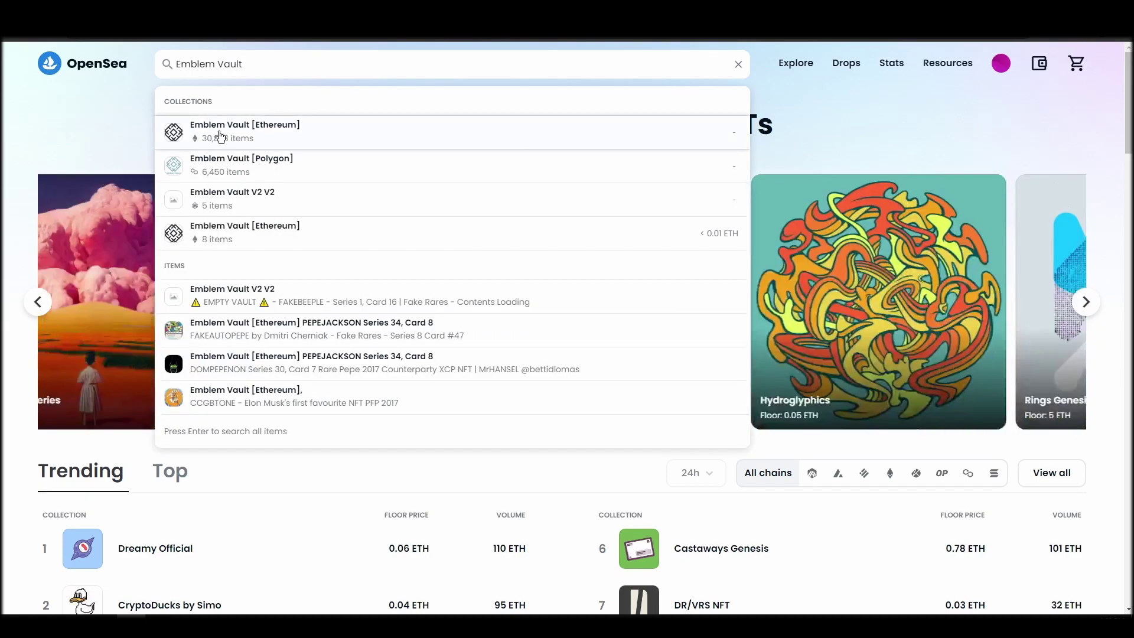
click(221, 128)
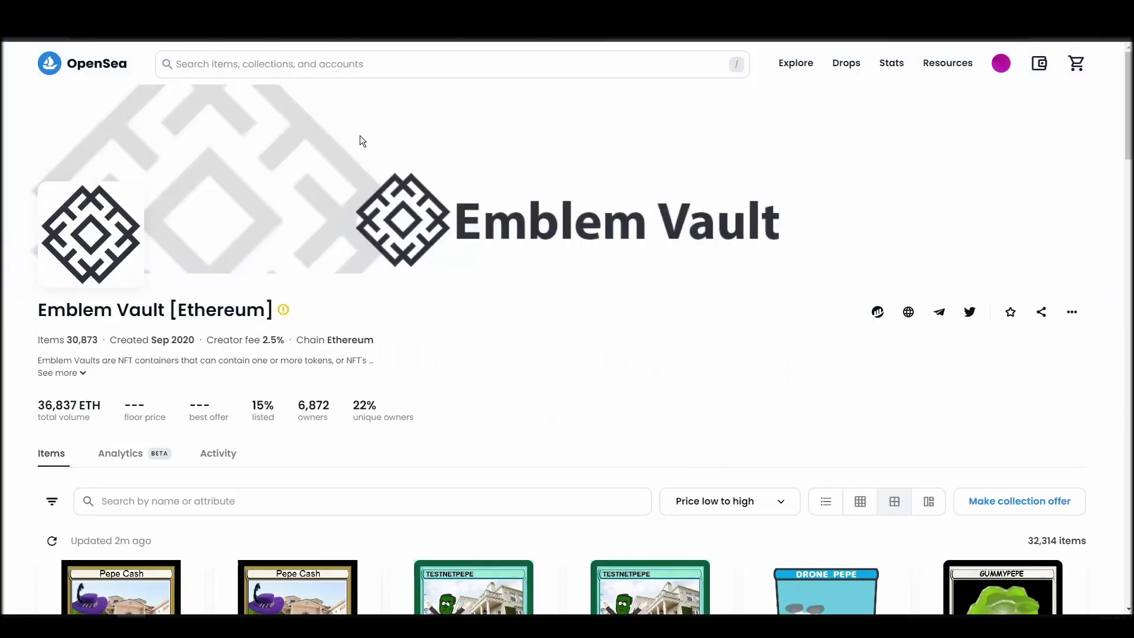
scroll(421, 172, down, 5)
scroll(420, 172, down, 2)
scroll(387, 220, down, 2)
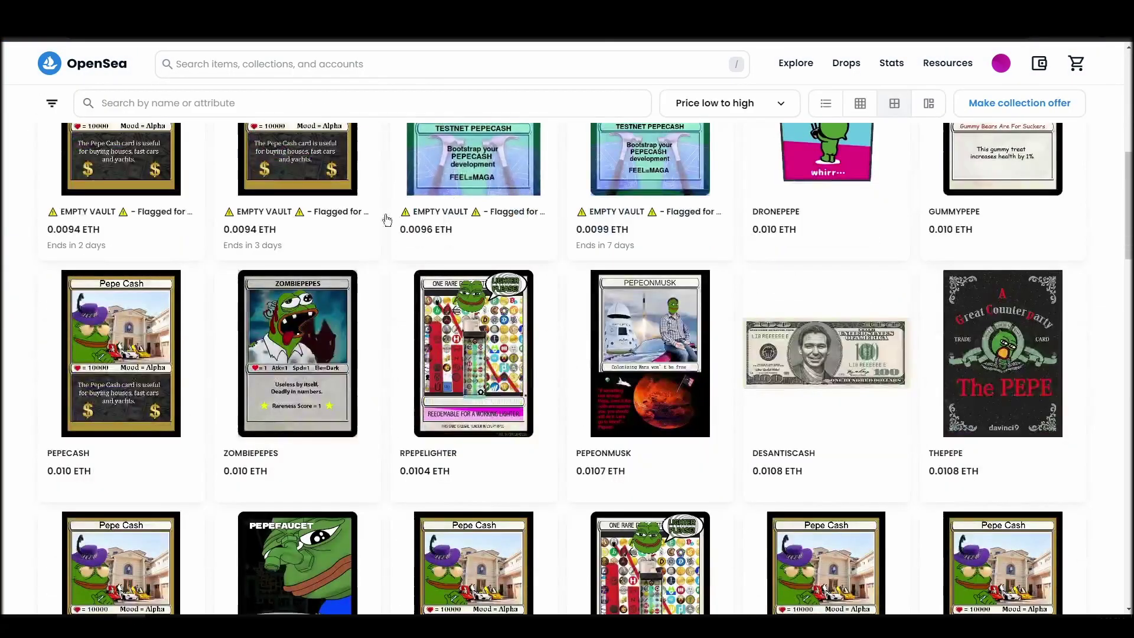
scroll(643, 344, down, 2)
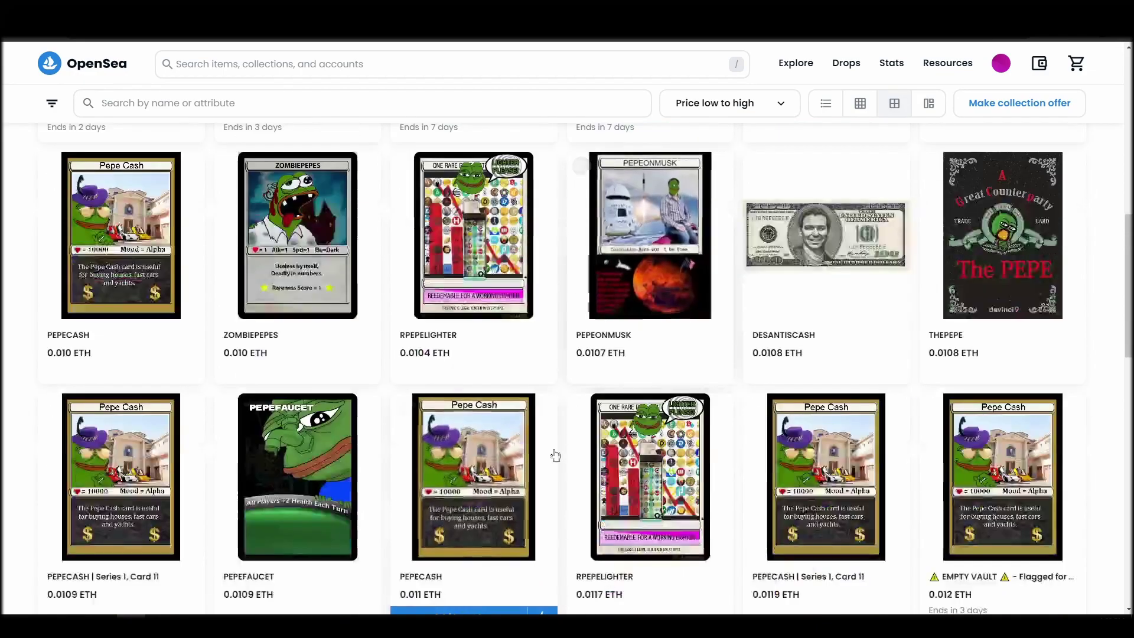
Step: Add DESANTISCASH (0.0108 ETH) to the cart and view the cart with crypto payment
click(769, 279)
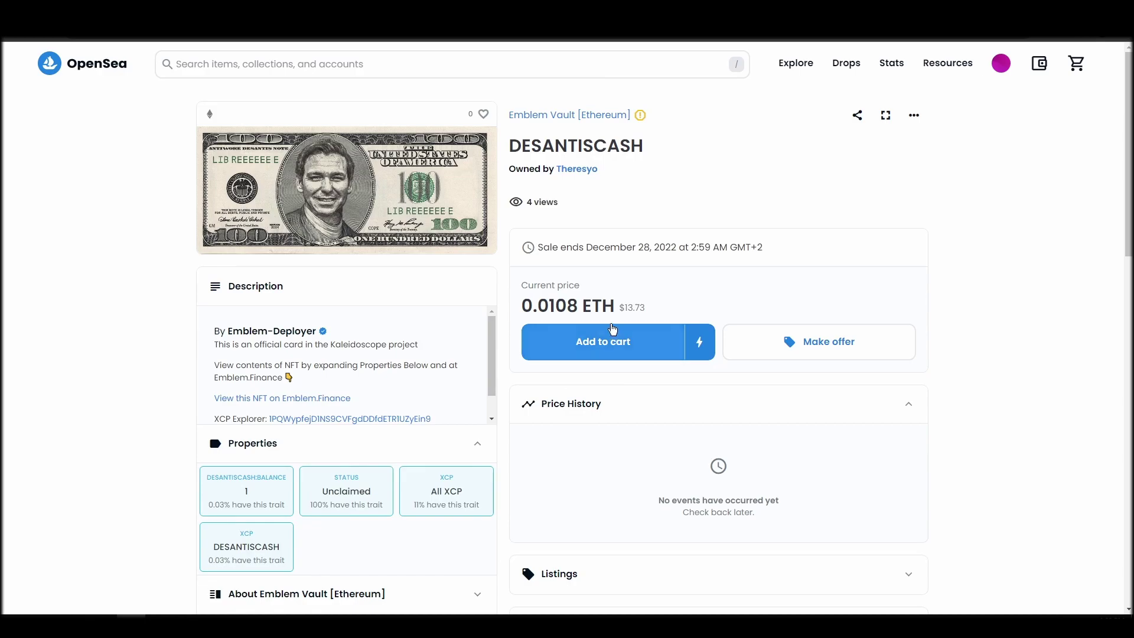
click(597, 342)
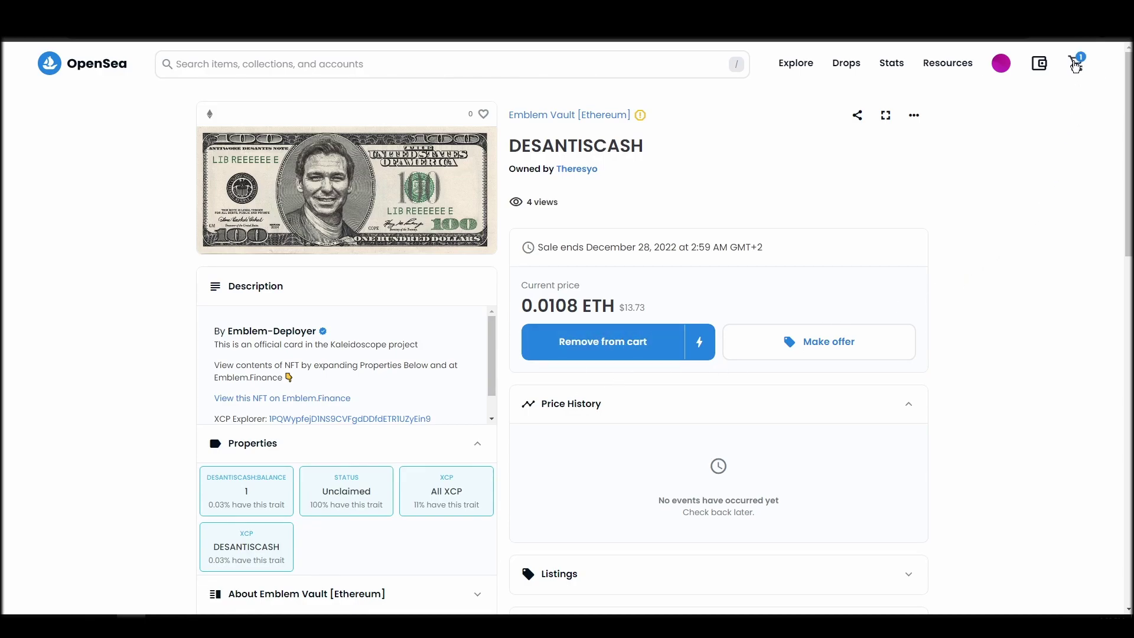
click(1076, 65)
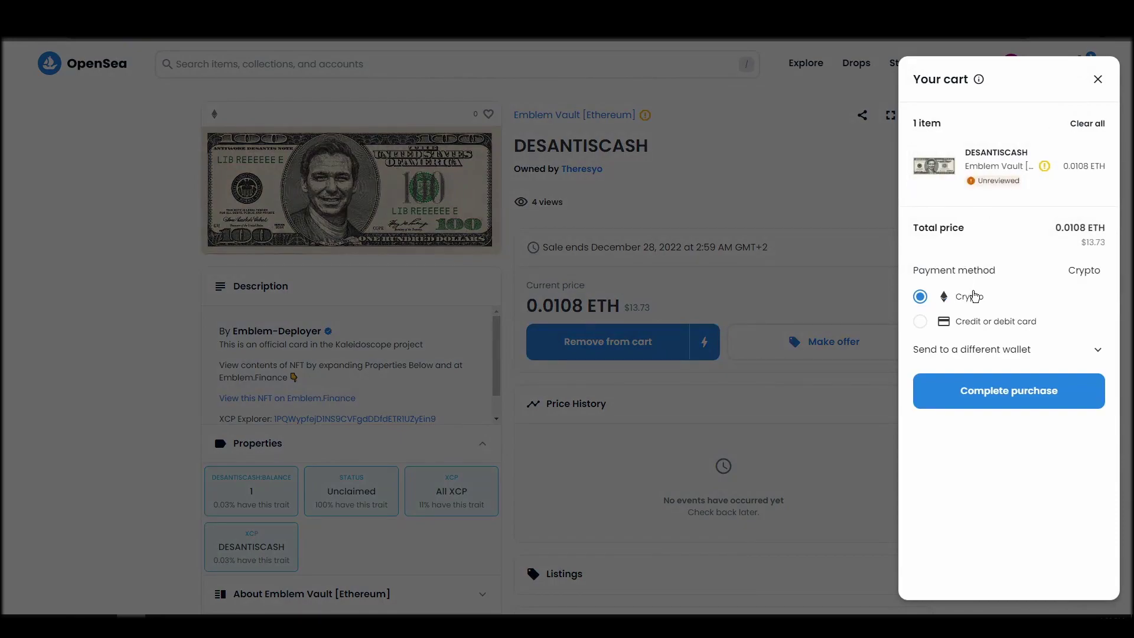